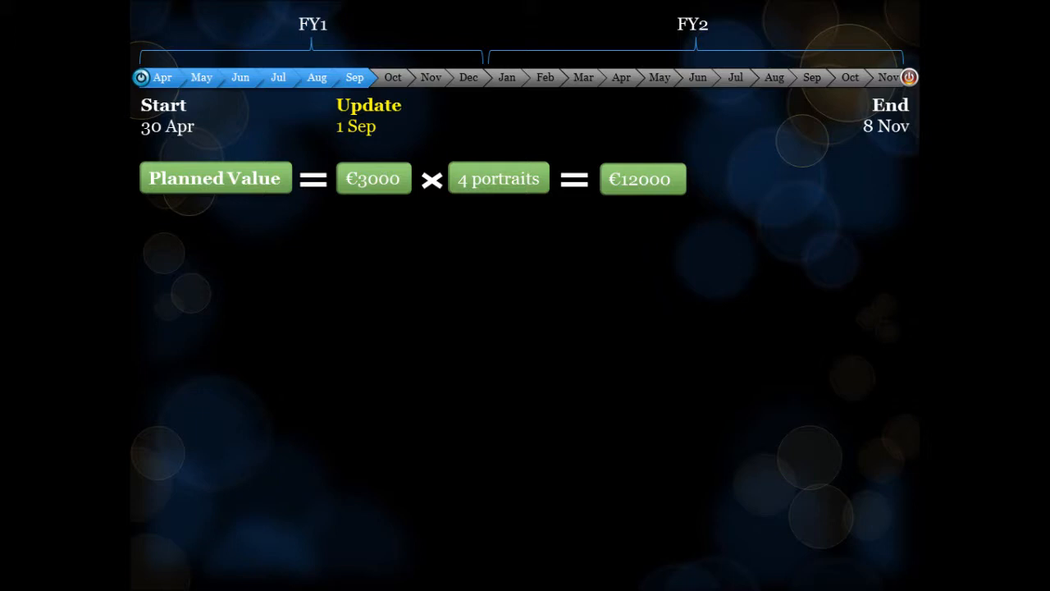
key("Right")
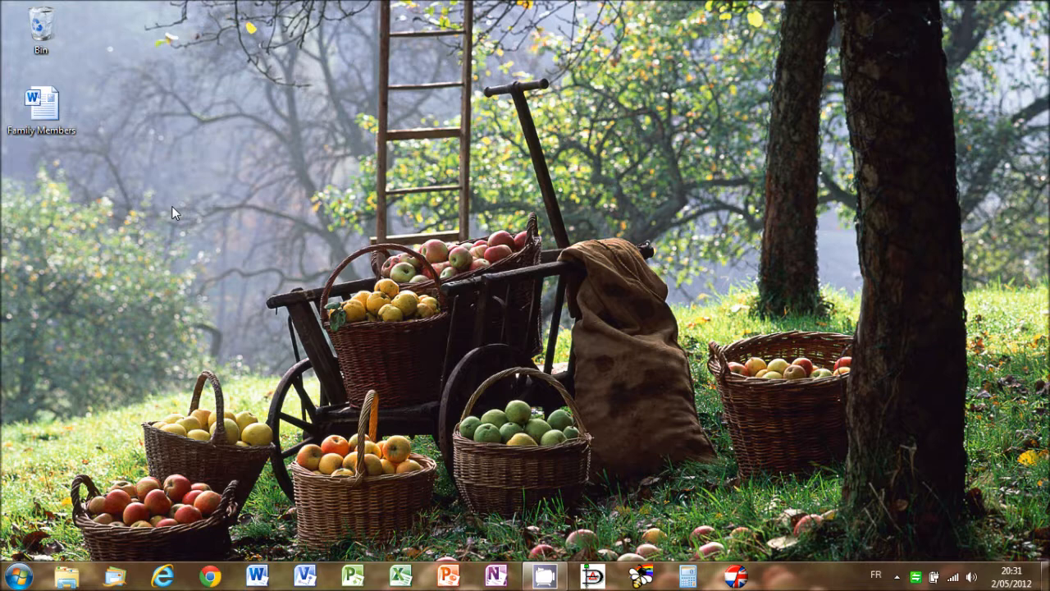
- Start Microsoft Project and open the Project Options for the blank project
left_click(353, 575)
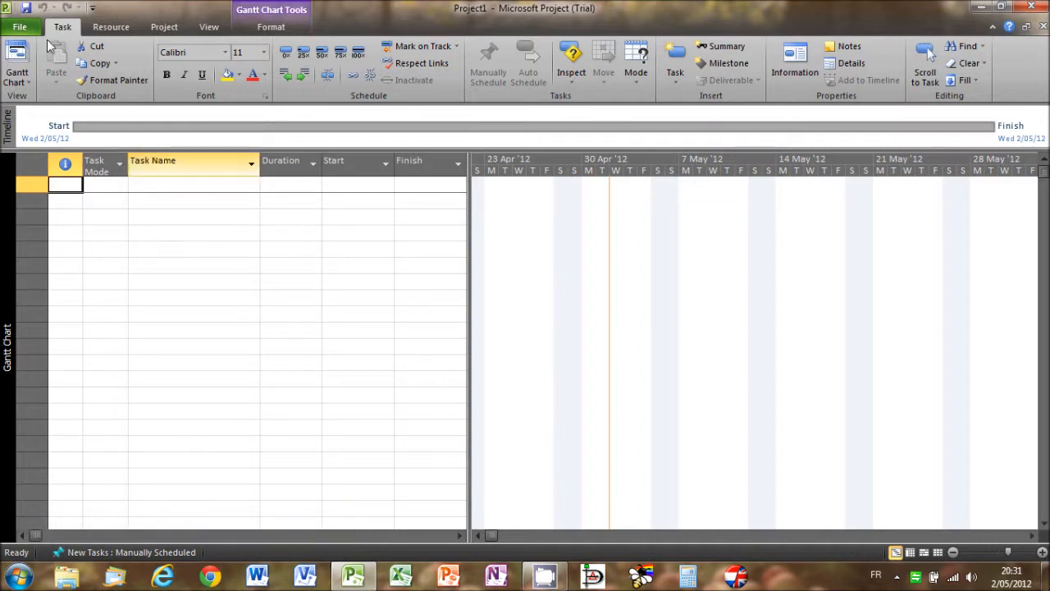
left_click(19, 27)
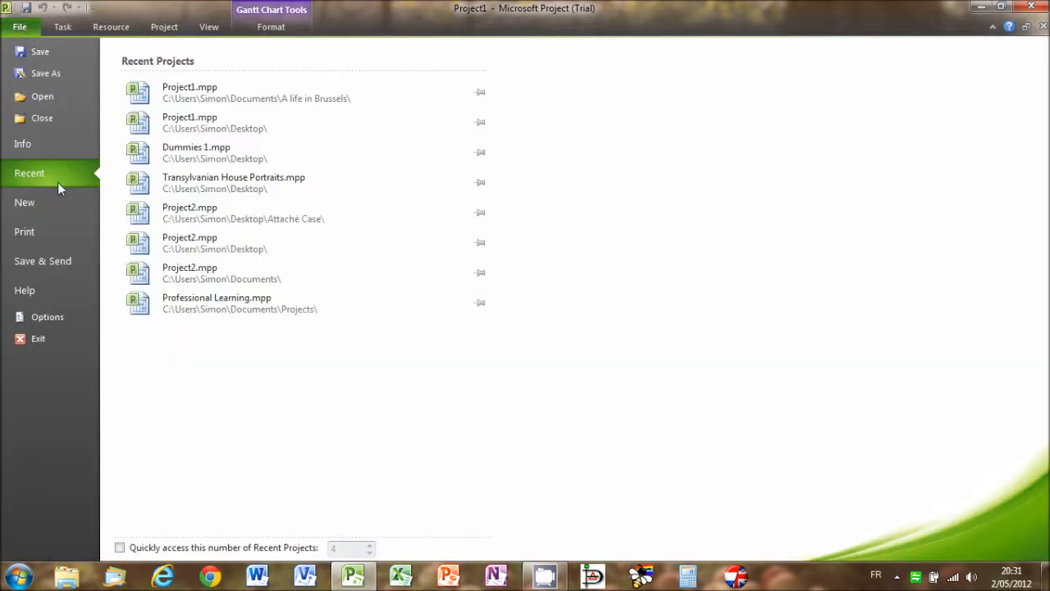
left_click(44, 316)
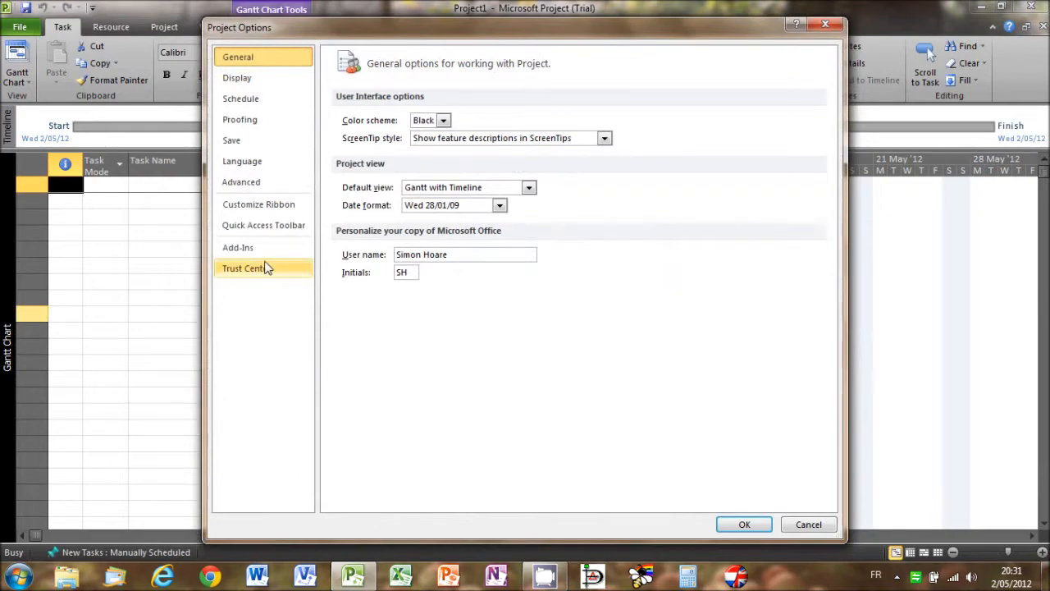
- Examine the advanced Earned Value options, including the choices for the default task Earned Value method
left_click(249, 185)
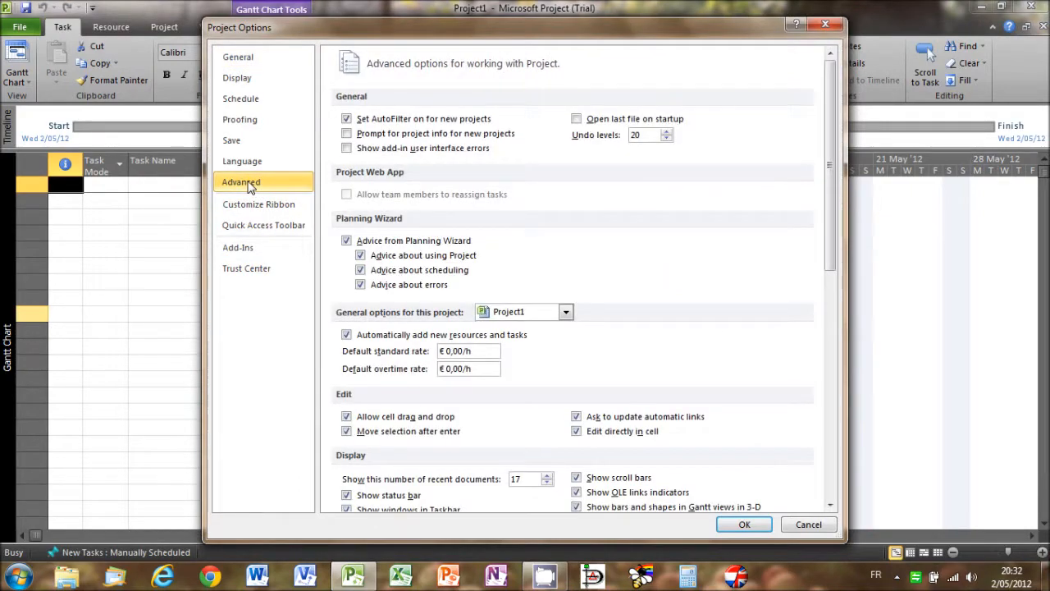
left_click_drag(831, 221, 830, 445)
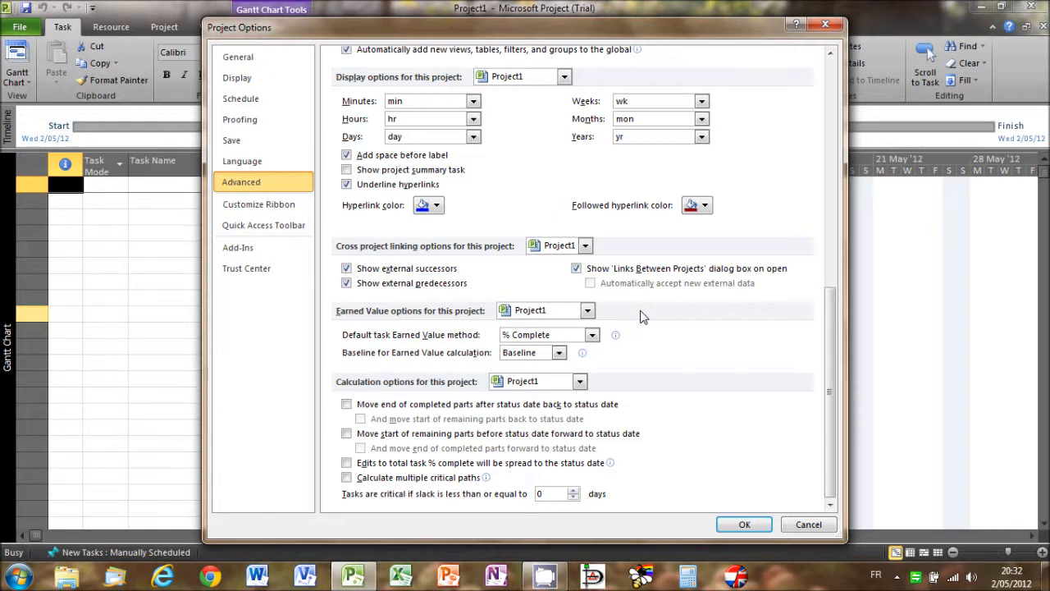
left_click(591, 335)
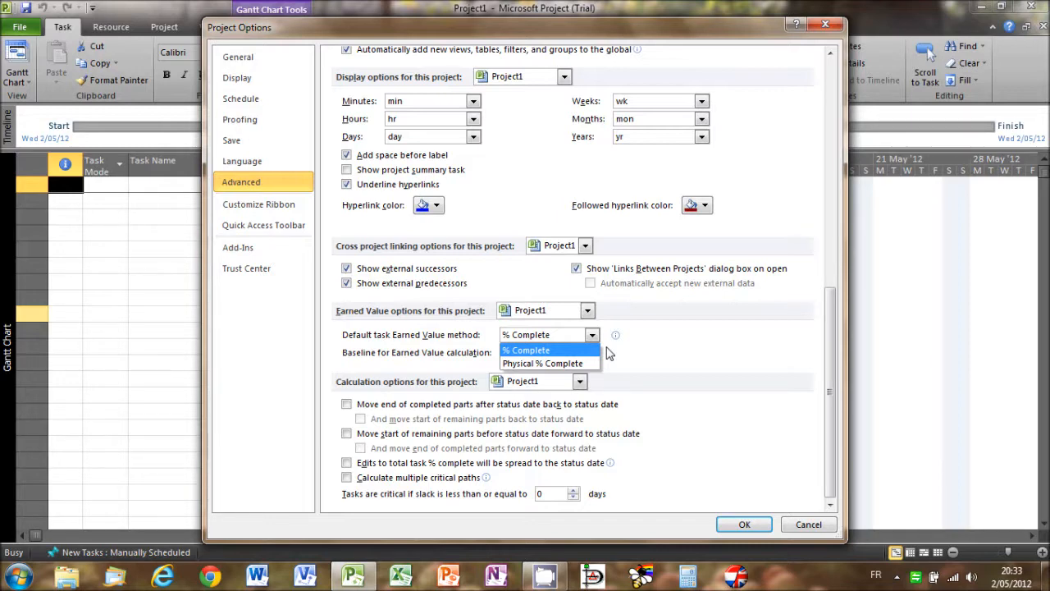
left_click(623, 353)
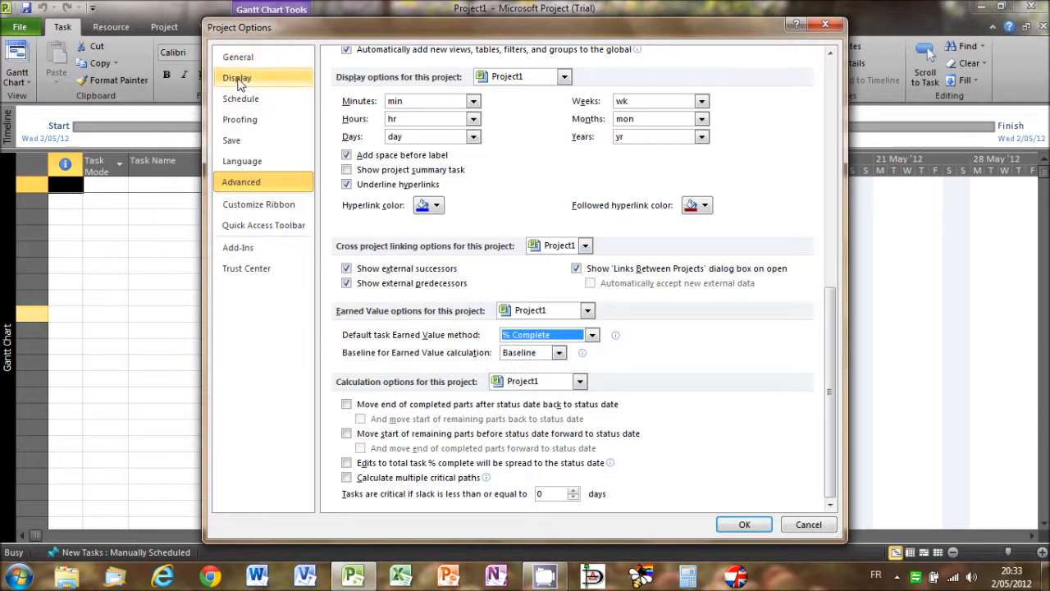
- Set newly created tasks to Auto Scheduled in the scheduling options and apply the change
left_click(240, 98)
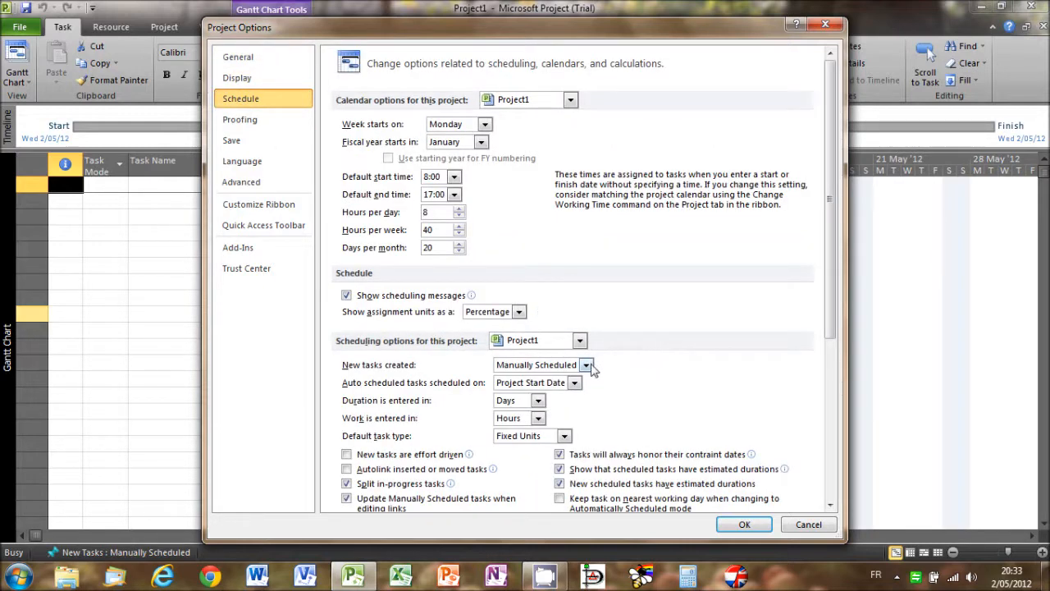
left_click(589, 366)
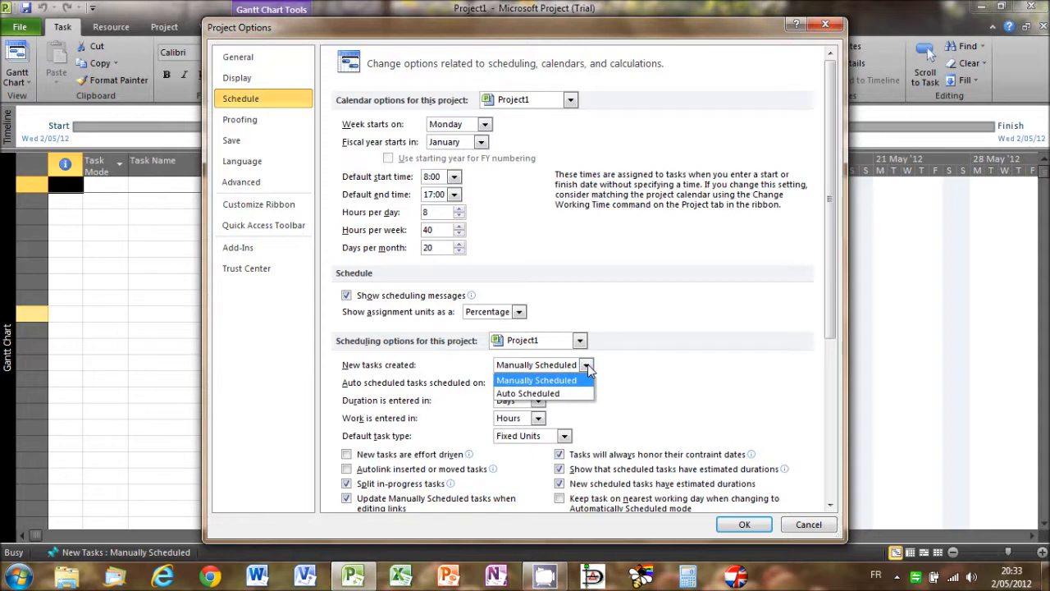
left_click(558, 394)
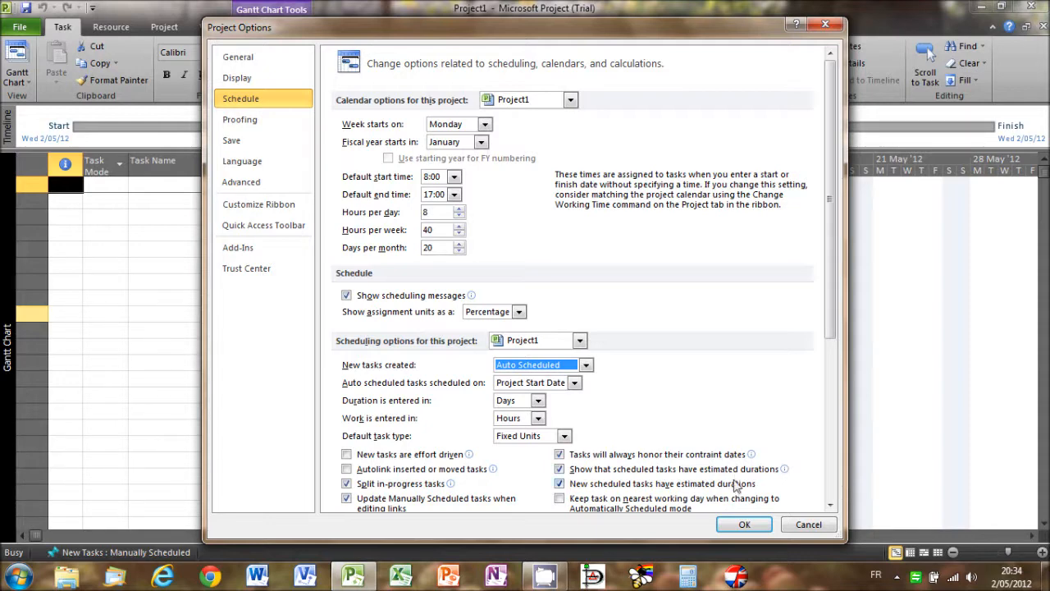
left_click(738, 523)
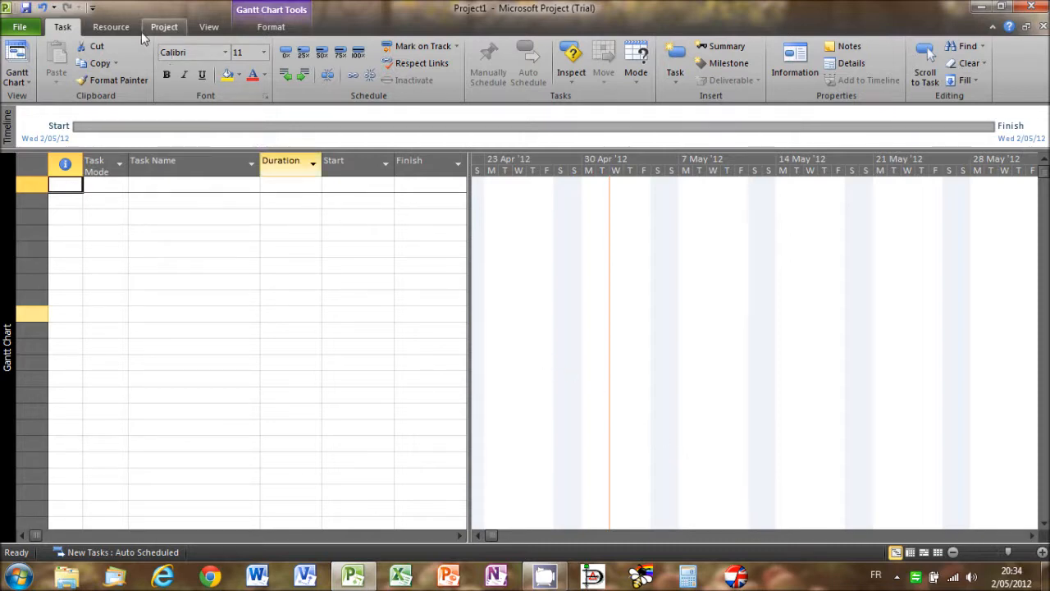
- Enter 30/04/12 as the start date in the project information
left_click(164, 27)
left_click(70, 74)
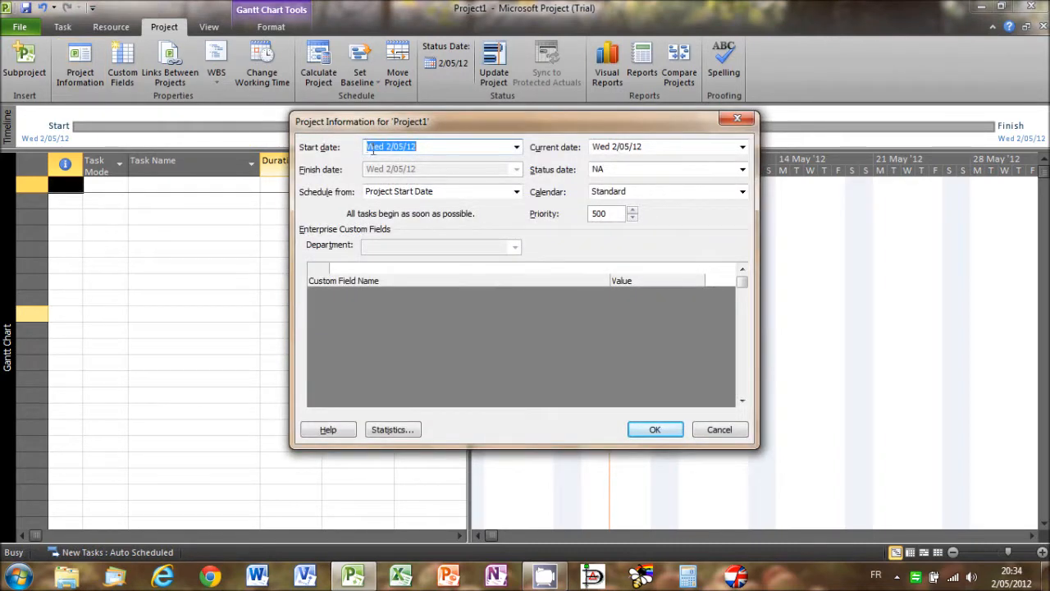
type("30/04/12")
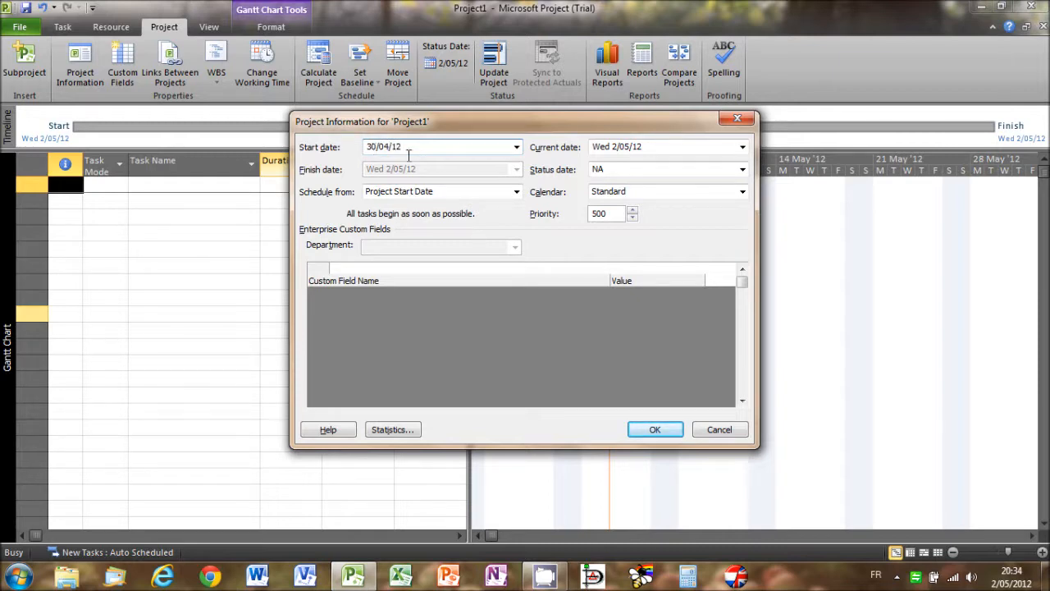
- Set the project's current date to 29/04/12 and apply the project information
left_click(617, 153)
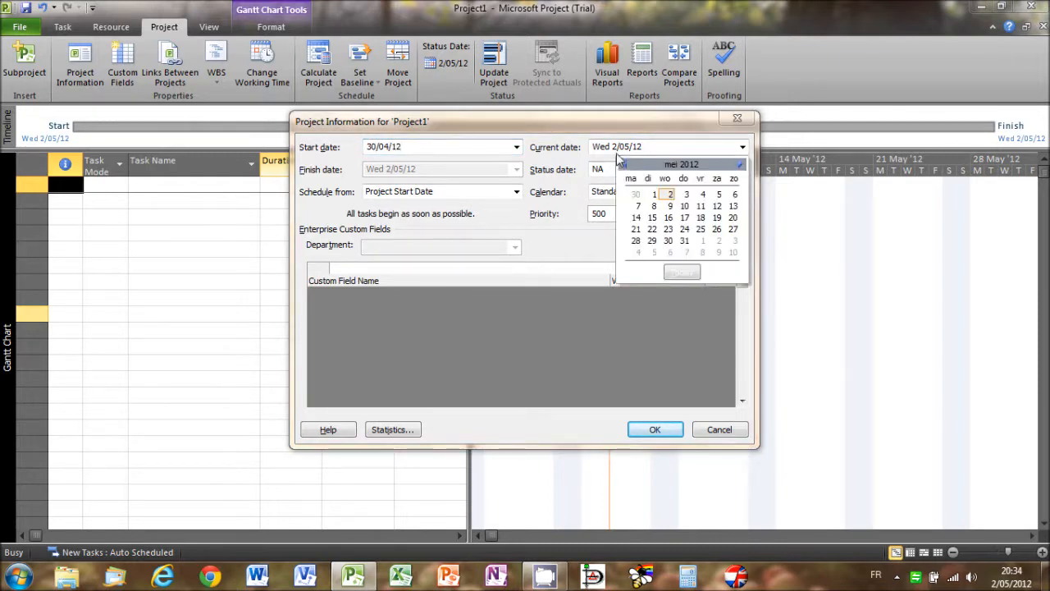
left_click(616, 148)
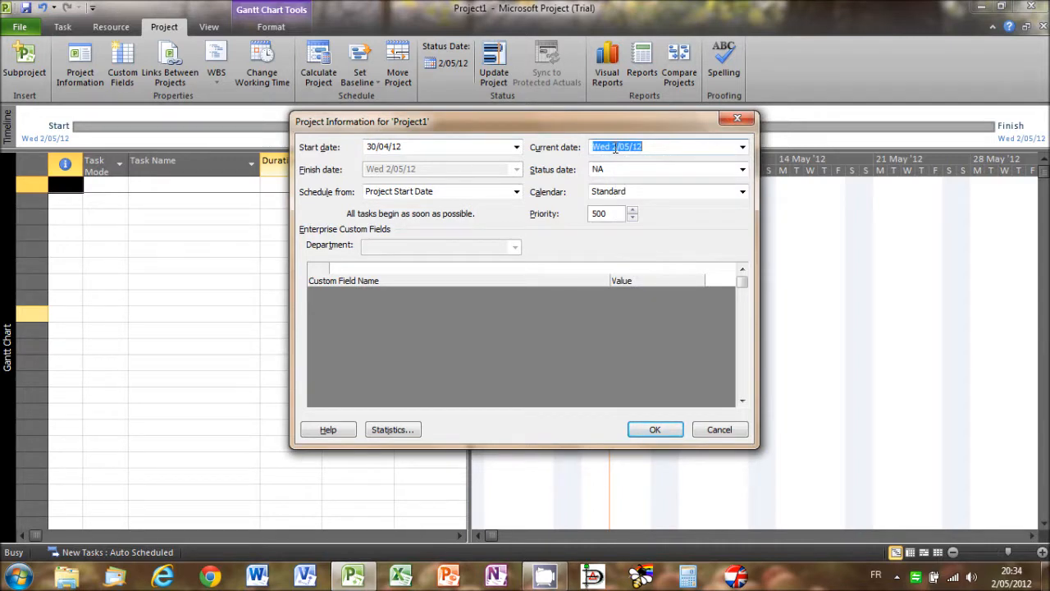
type("29/04/12")
left_click(647, 433)
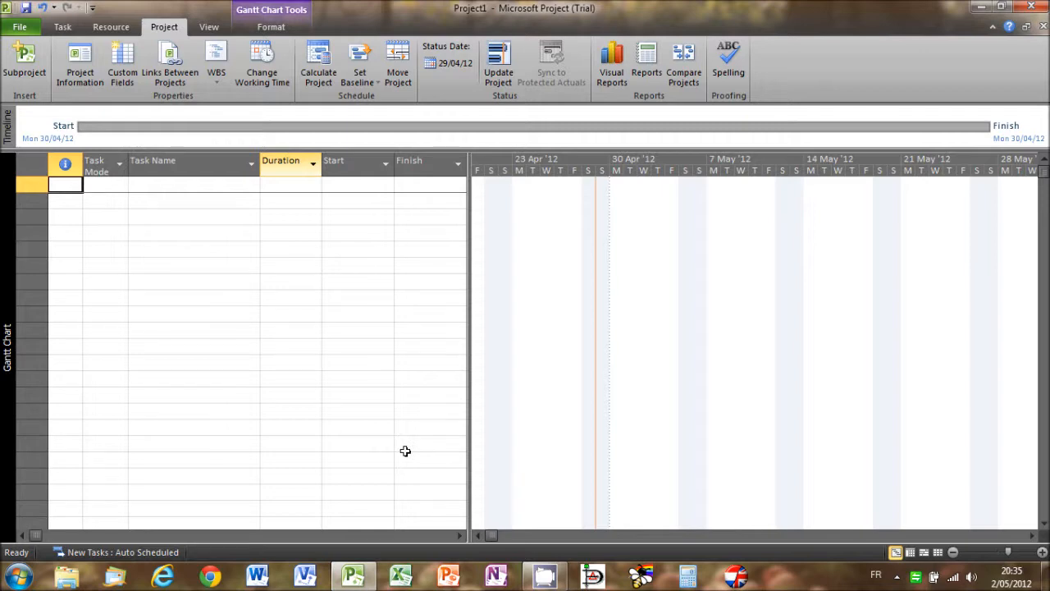
- Open the Family Members Word document from the desktop and copy the Pictures for a New Home heading with its whole bulleted list
left_click(1045, 576)
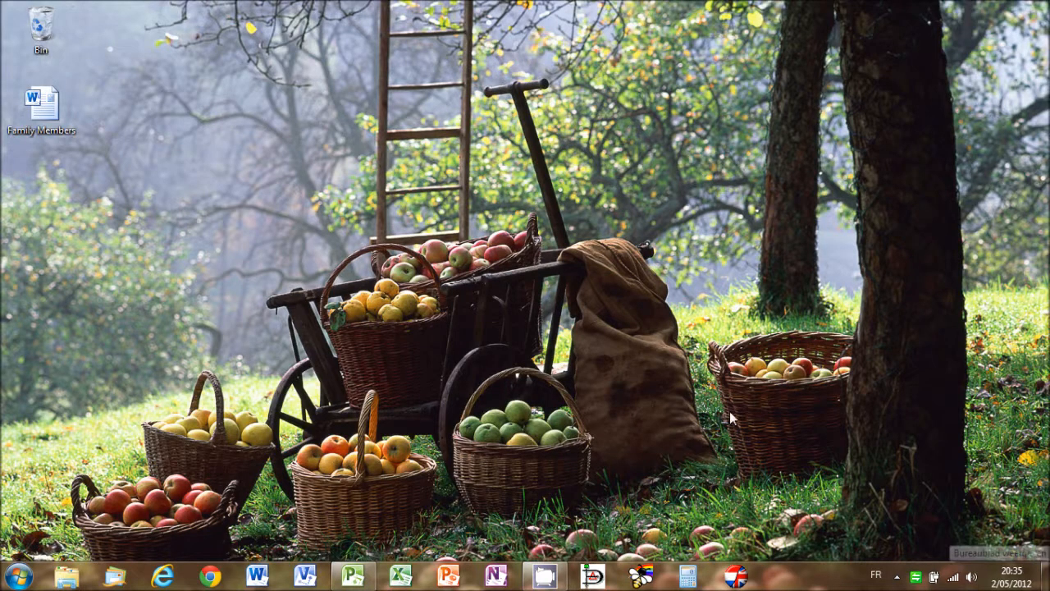
double_click(41, 107)
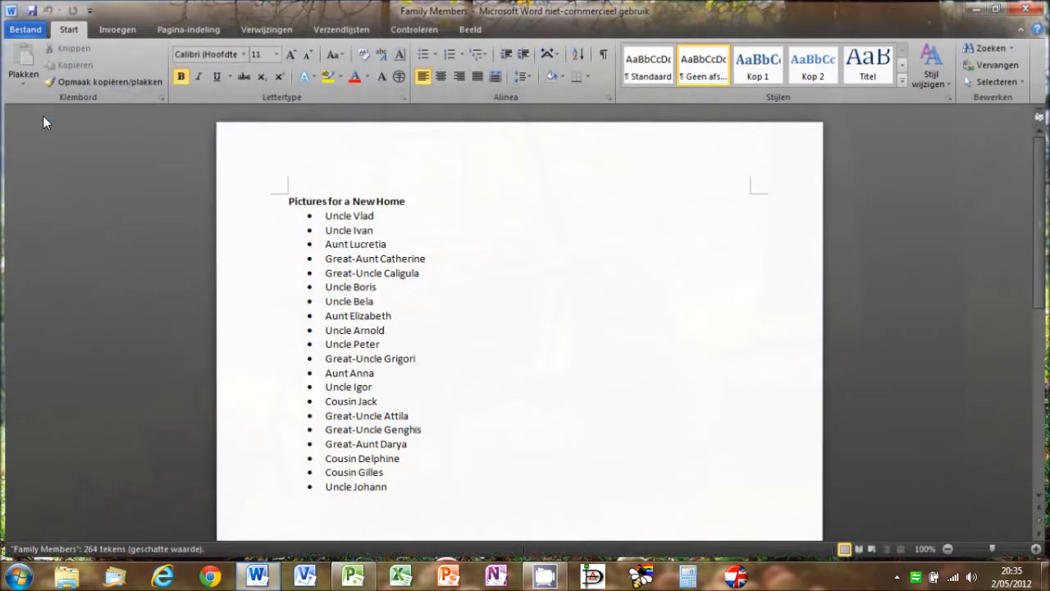
left_click_drag(281, 236, 419, 528)
key("ctrl+c")
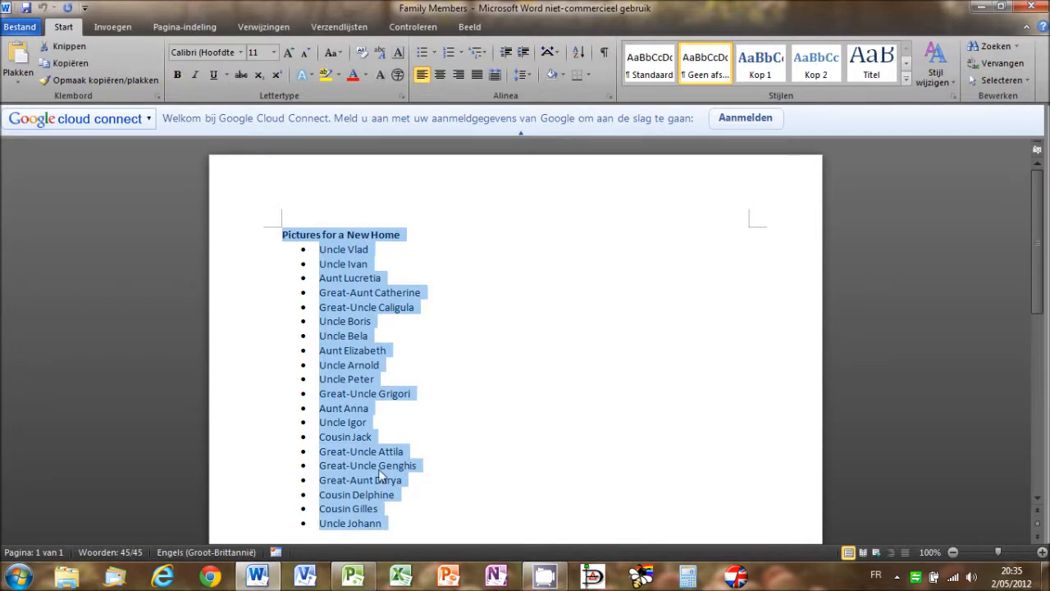
- Switch back to Microsoft Project and paste the copied list as task names from the first row, using Match Destination Formatting
left_click(353, 577)
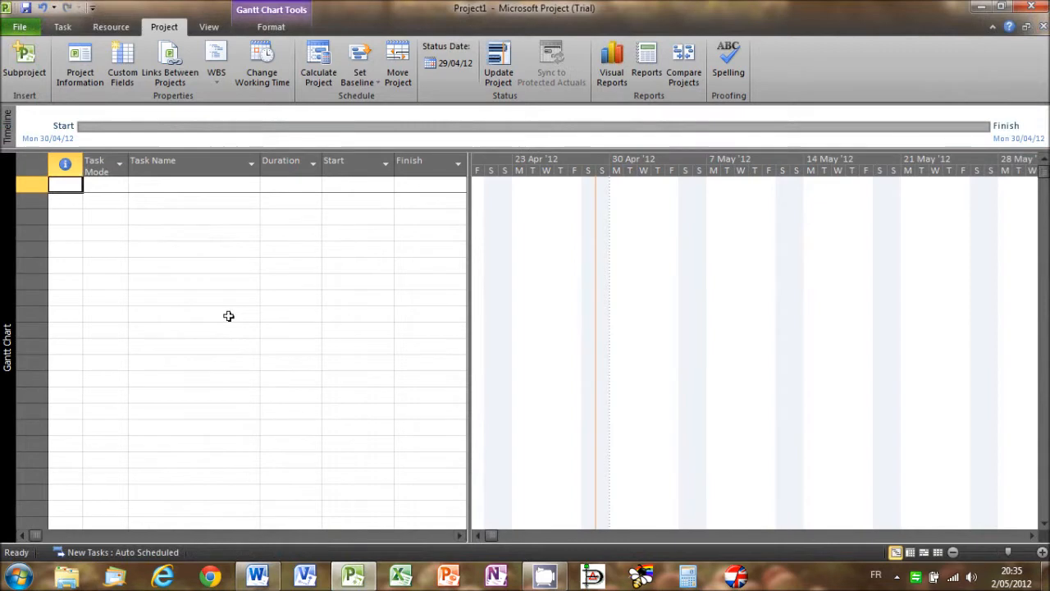
left_click(162, 186)
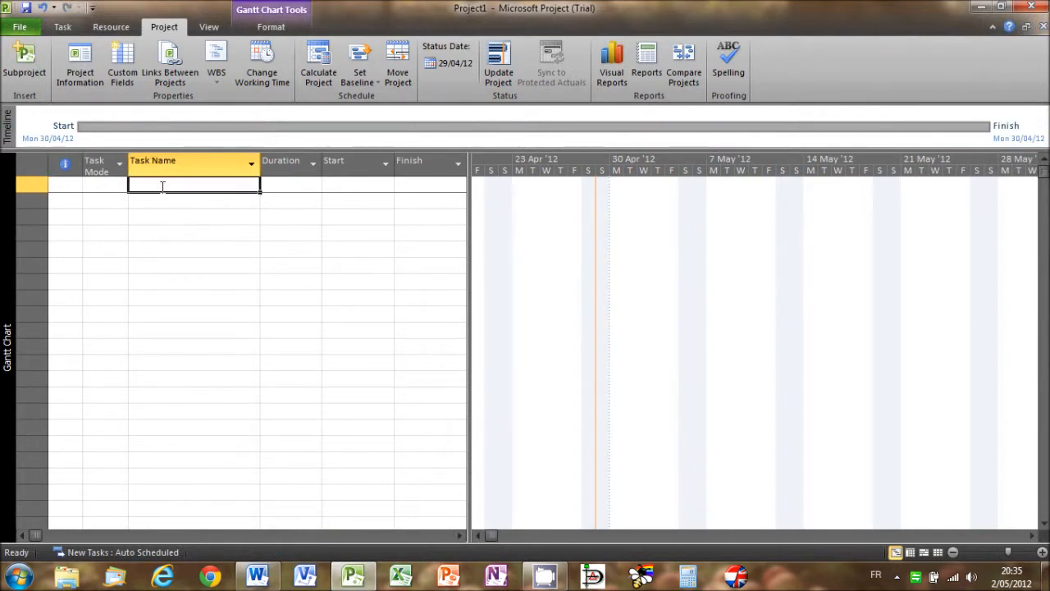
key("ctrl+v")
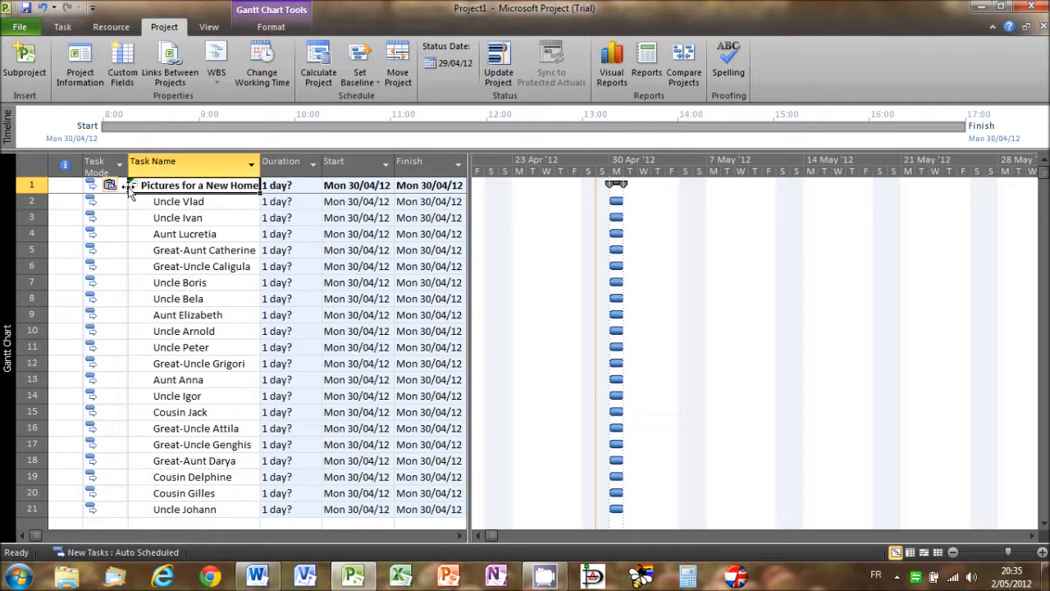
left_click(121, 188)
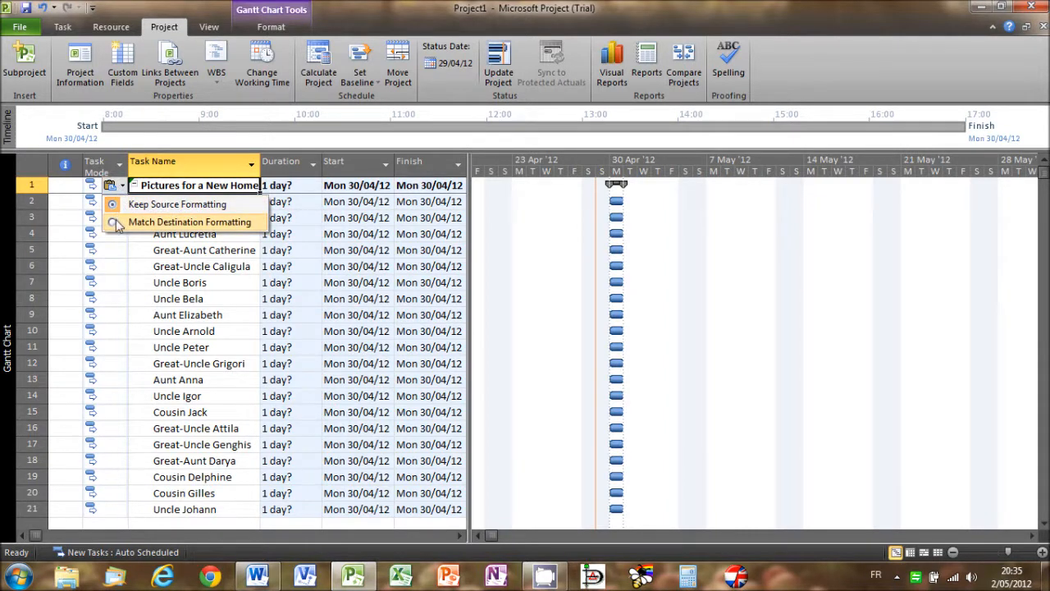
left_click(114, 225)
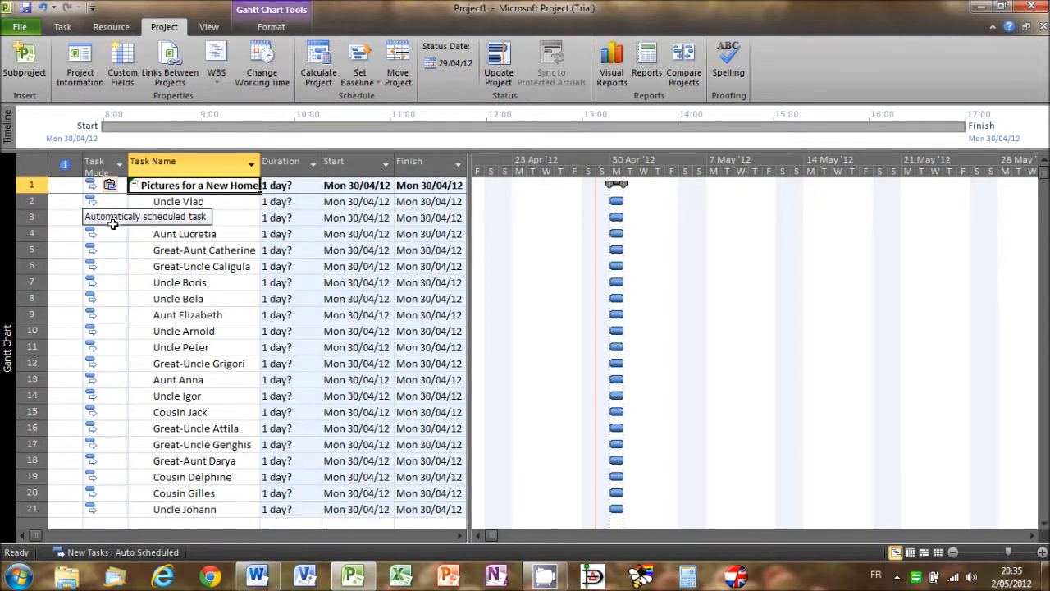
left_click(71, 202)
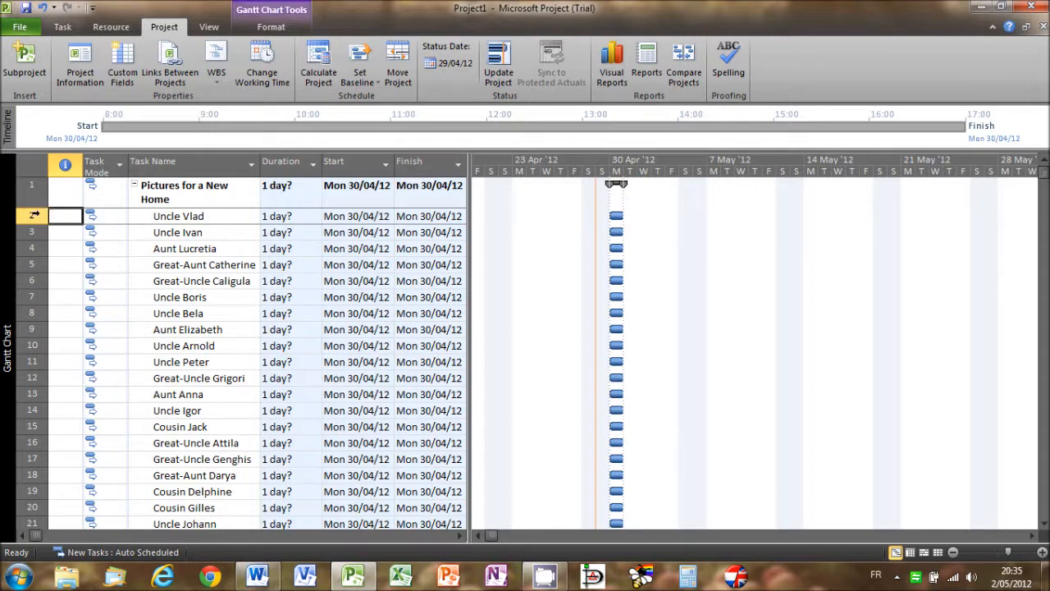
- Set the duration of all subtasks in rows 2 to 21 to 20d at once through their shared task information
left_click(36, 217)
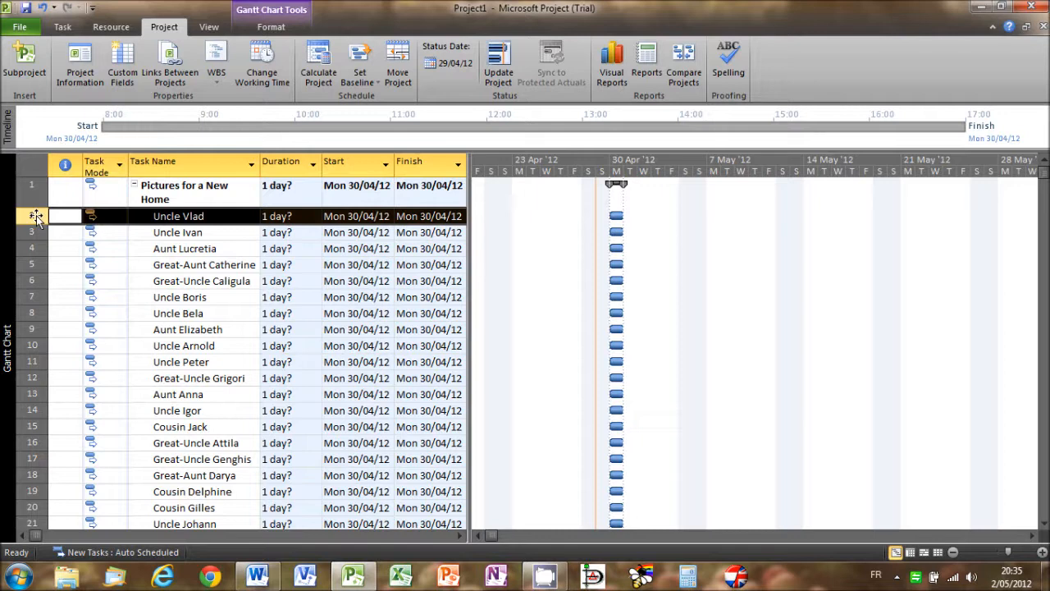
key("ctrl+shift+Down")
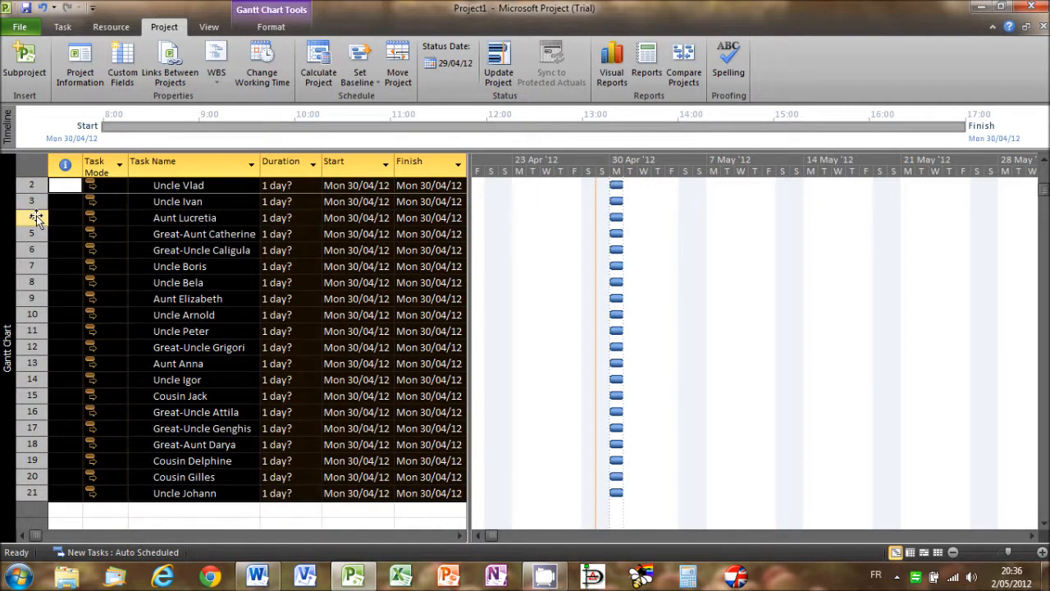
left_click(61, 28)
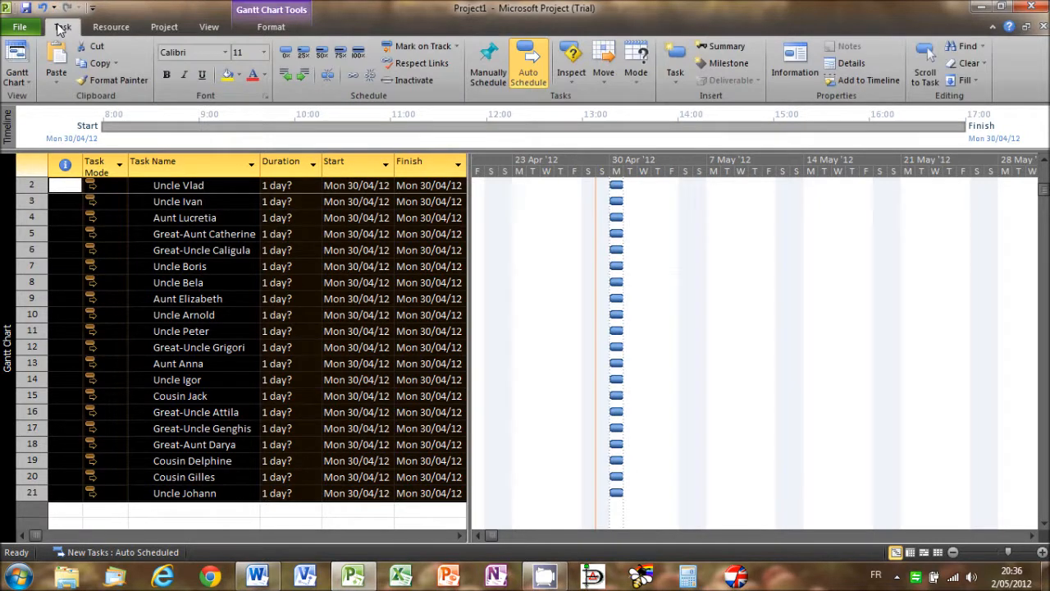
left_click(794, 75)
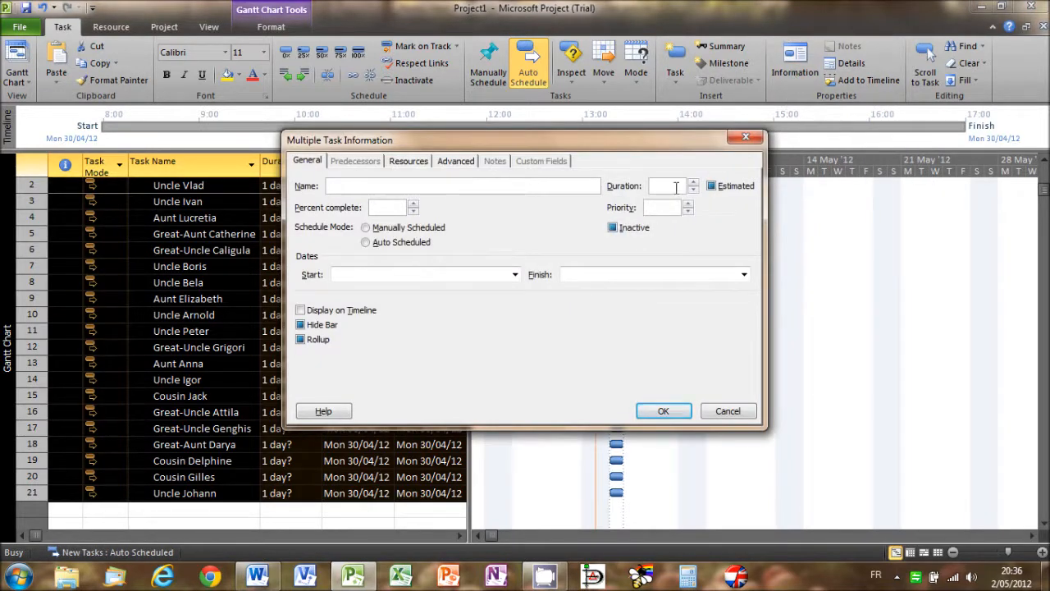
type("20d")
left_click(662, 412)
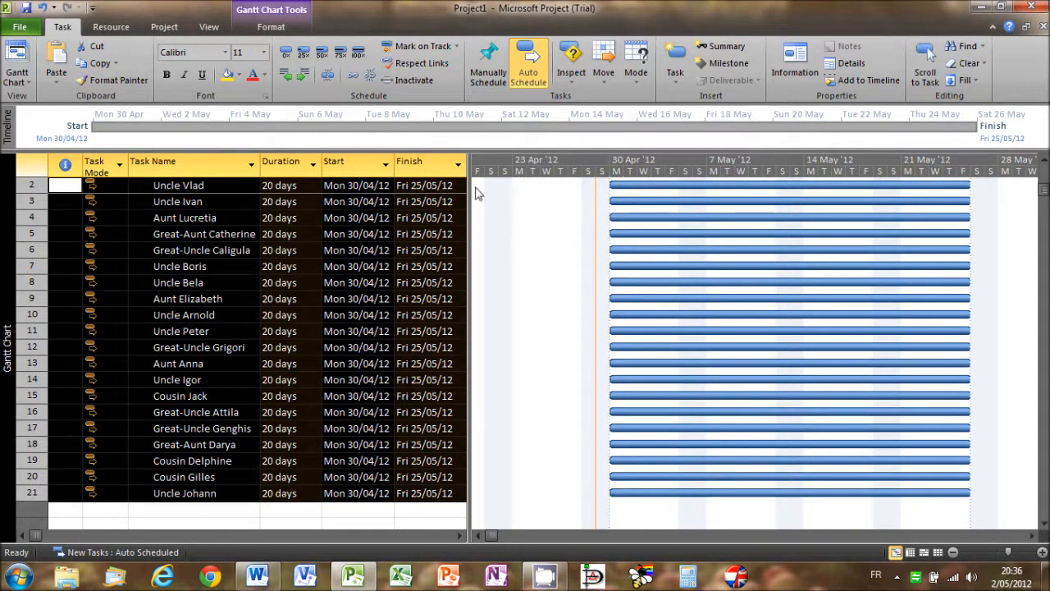
left_click(331, 82)
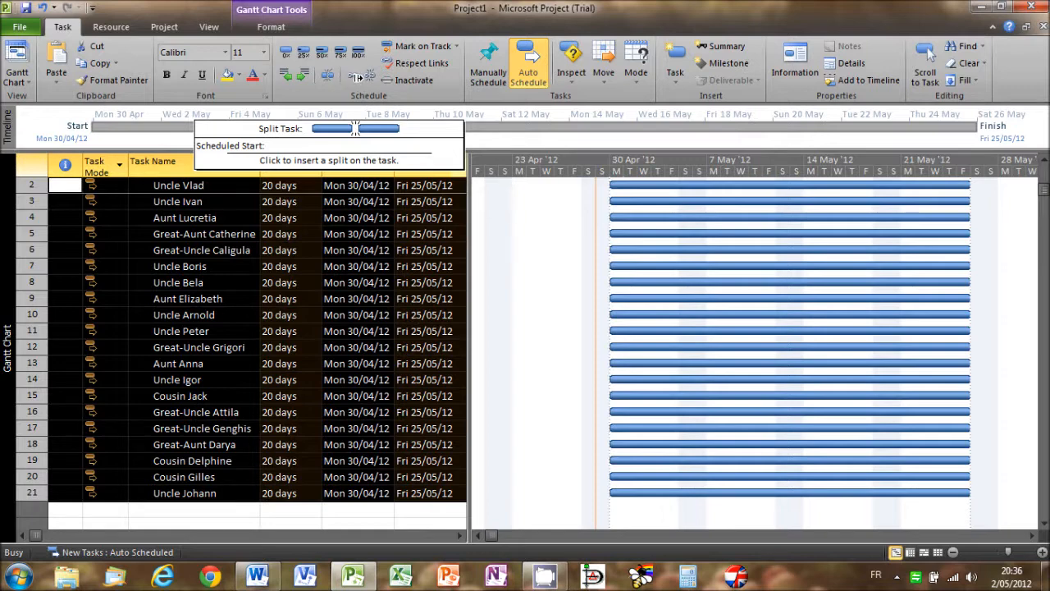
right_click(339, 93)
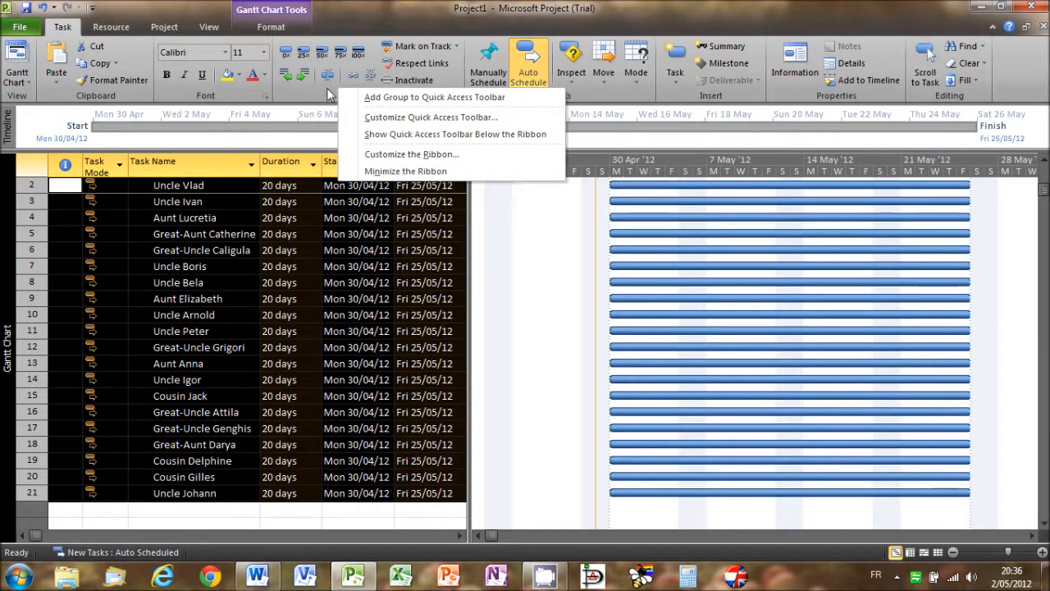
key("Escape")
- Link the selected subtasks in rows 2 to 21 so that they follow one another in sequence
left_click(352, 76)
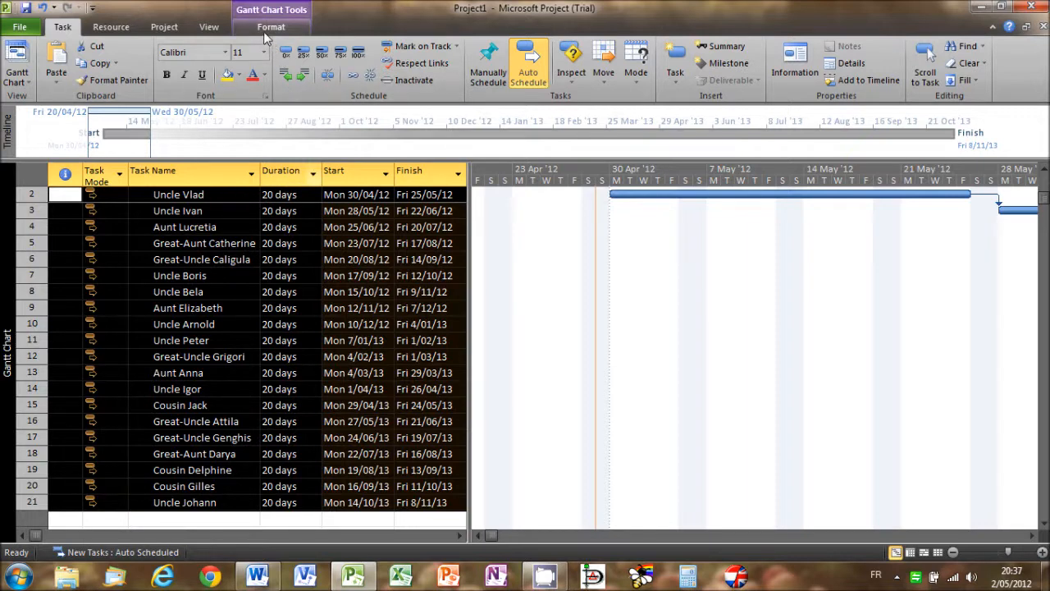
- Add one person by first name as the first resource in the Resource Sheet, with a standard rate of 150,00 per day
left_click(208, 29)
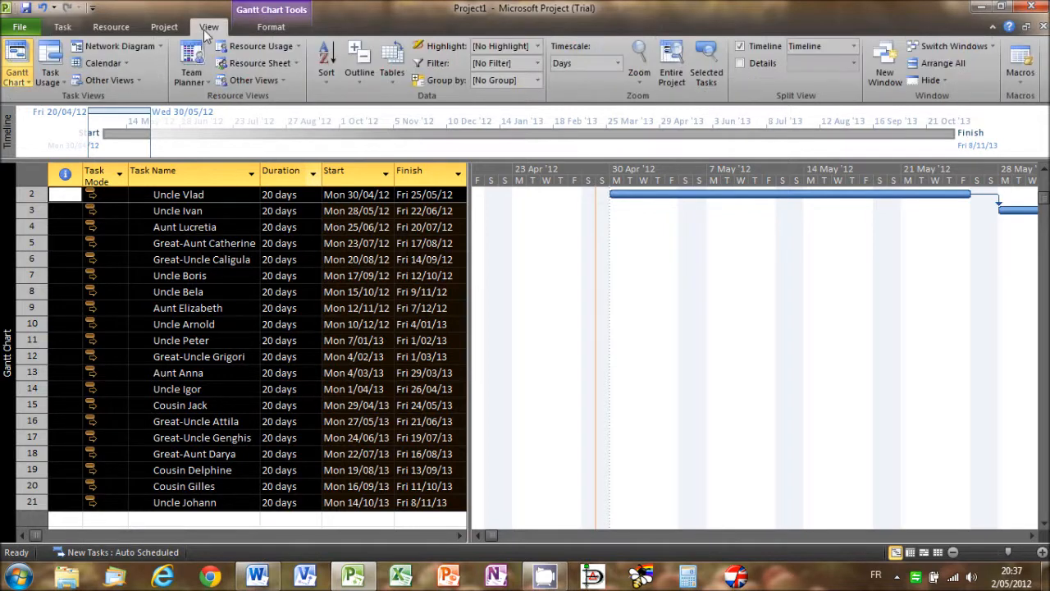
left_click(252, 70)
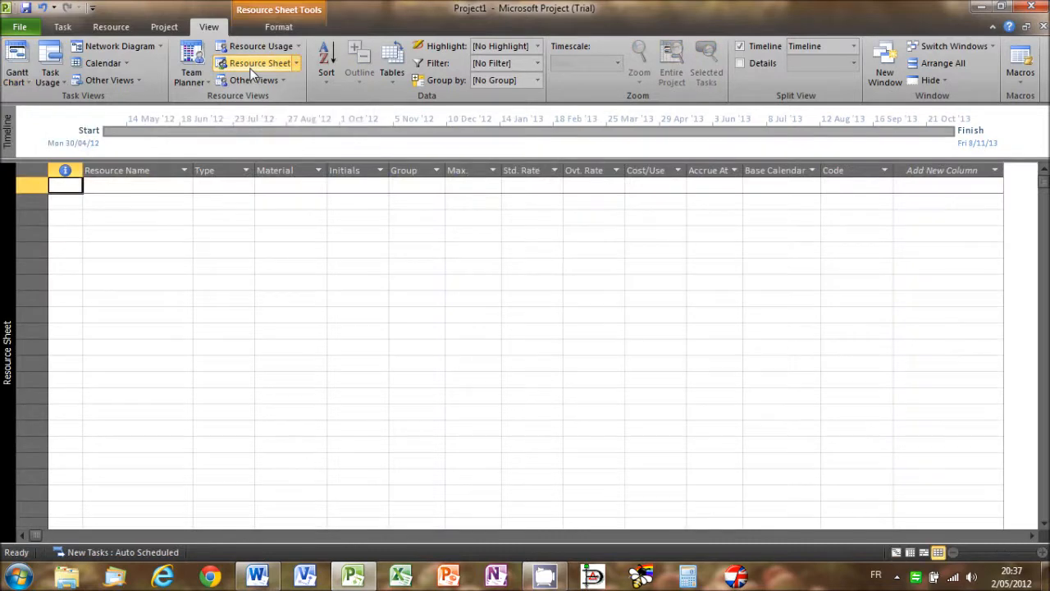
left_click(157, 190)
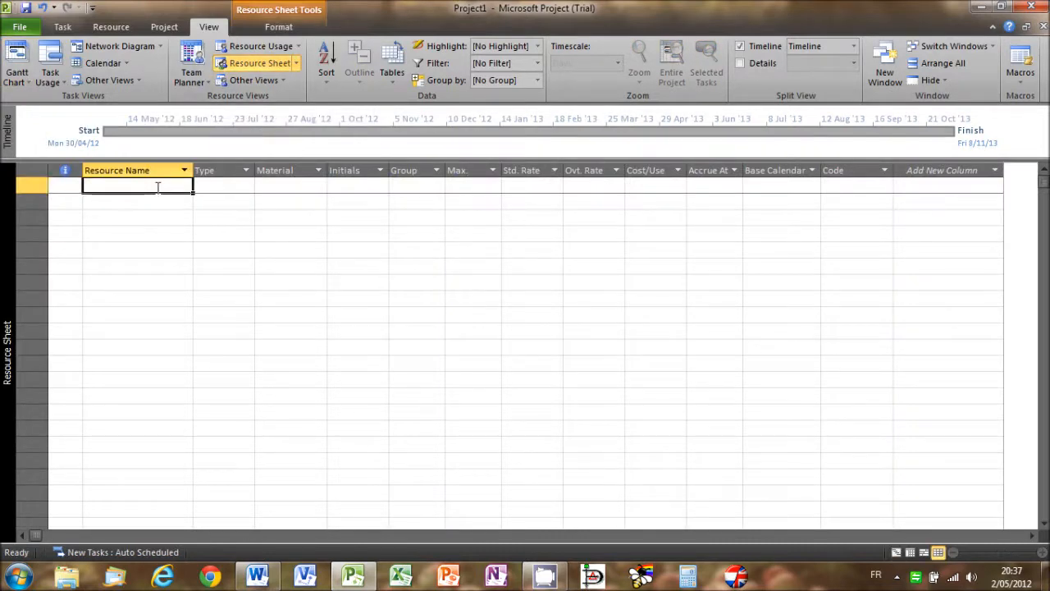
left_click(156, 187)
type("Istv")
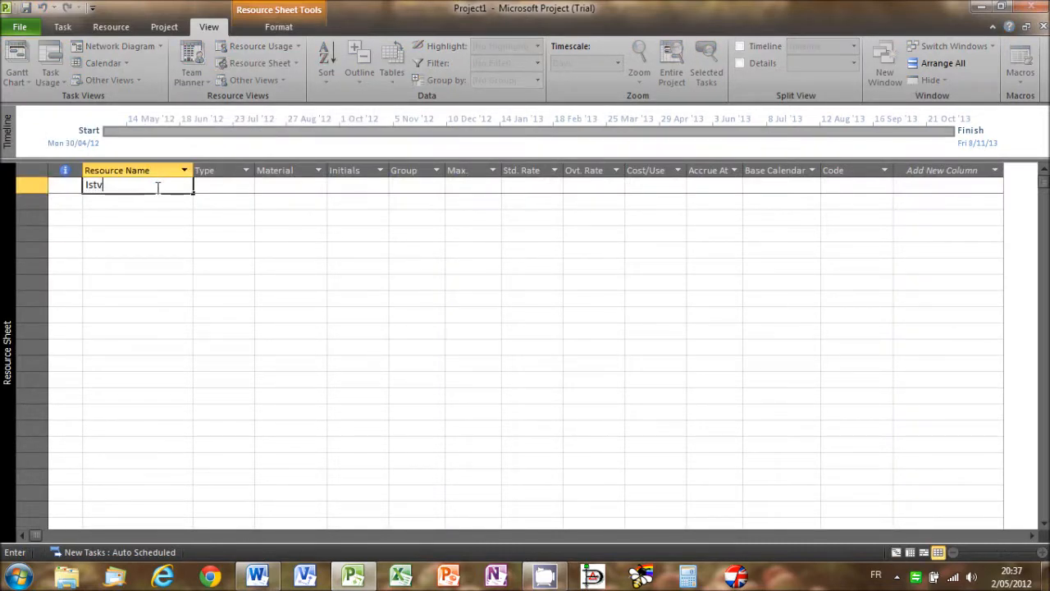
type("án")
left_click(518, 188)
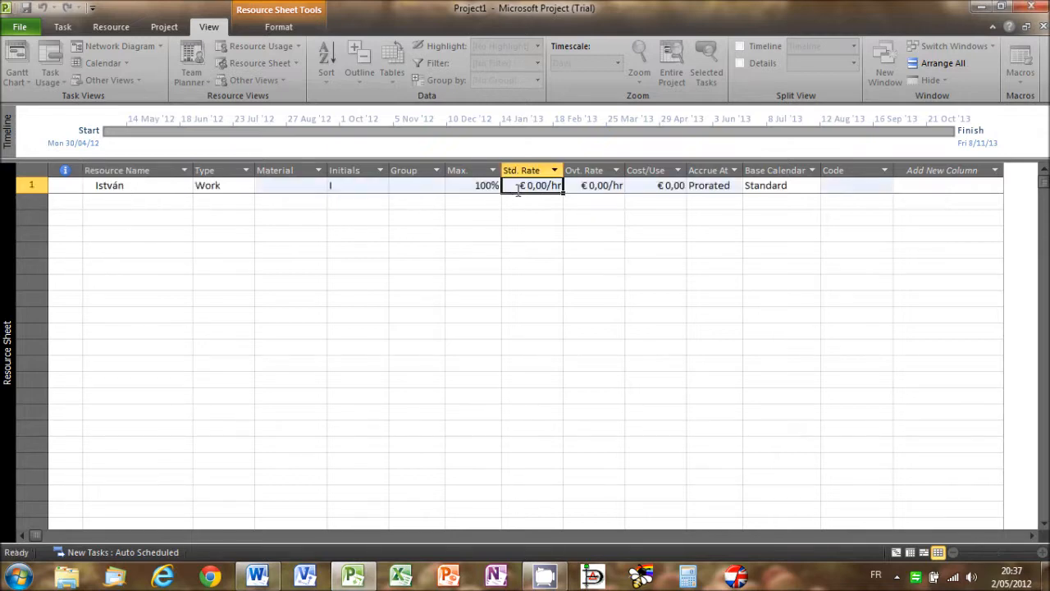
type("150")
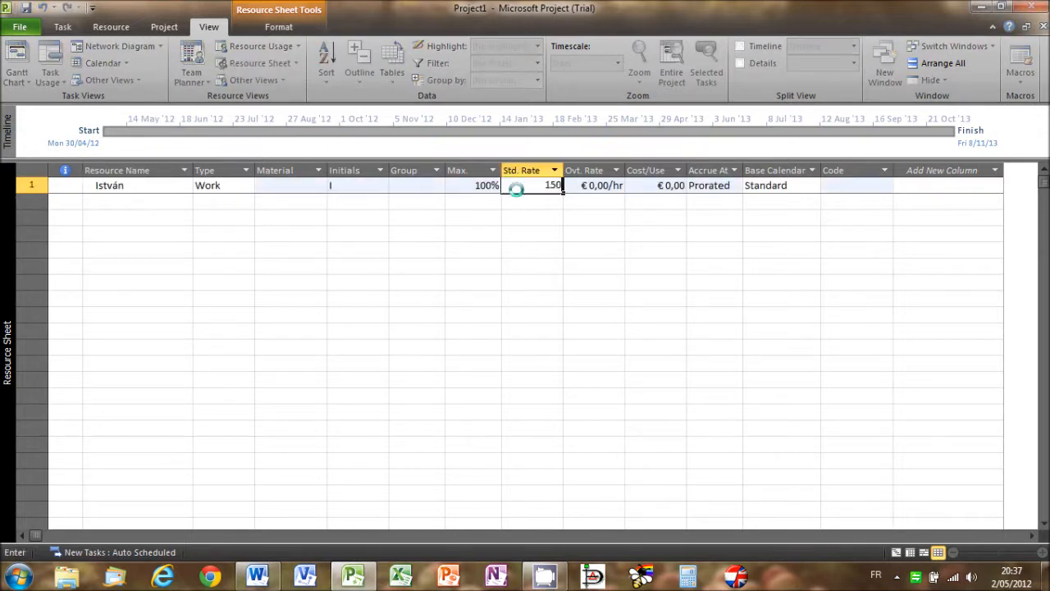
type(",00/d")
key("Return")
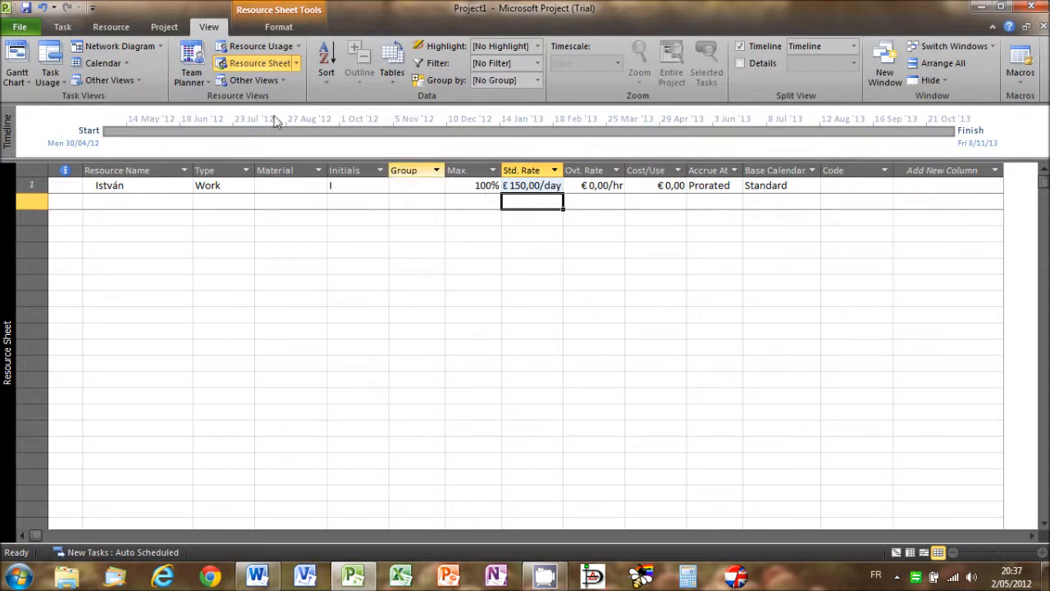
- Return to the Gantt Chart, assign the resource to all subtasks in rows 2 to 21, and level that resource
left_click(21, 74)
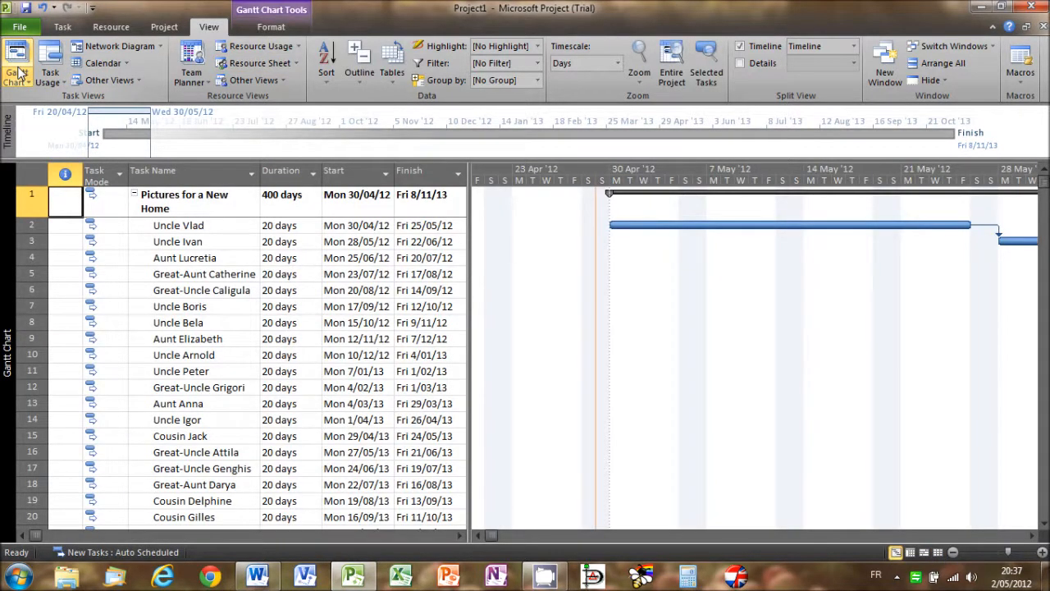
left_click(30, 224)
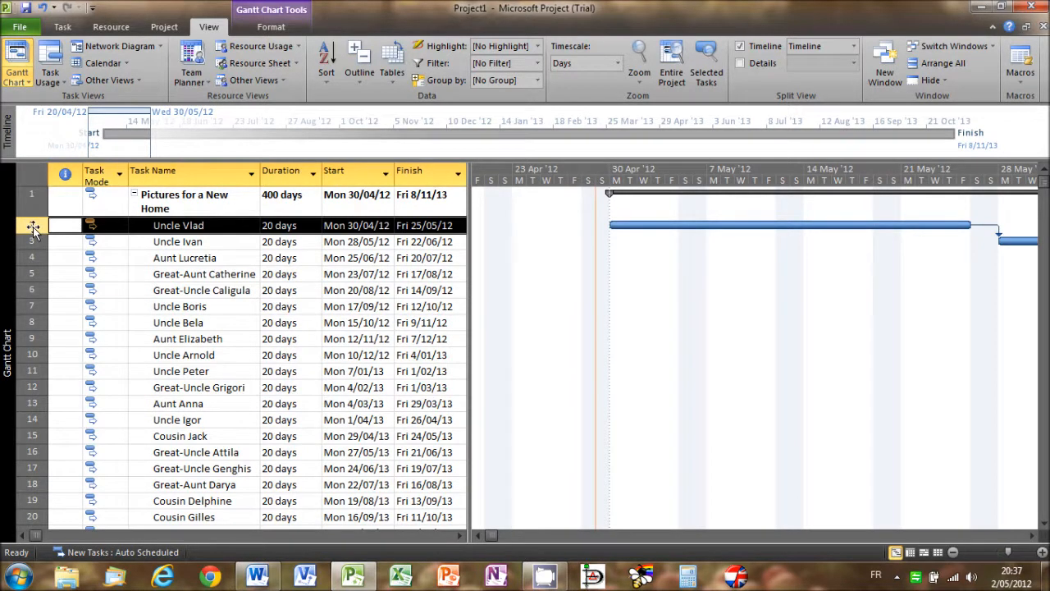
key("ctrl+shift+Down")
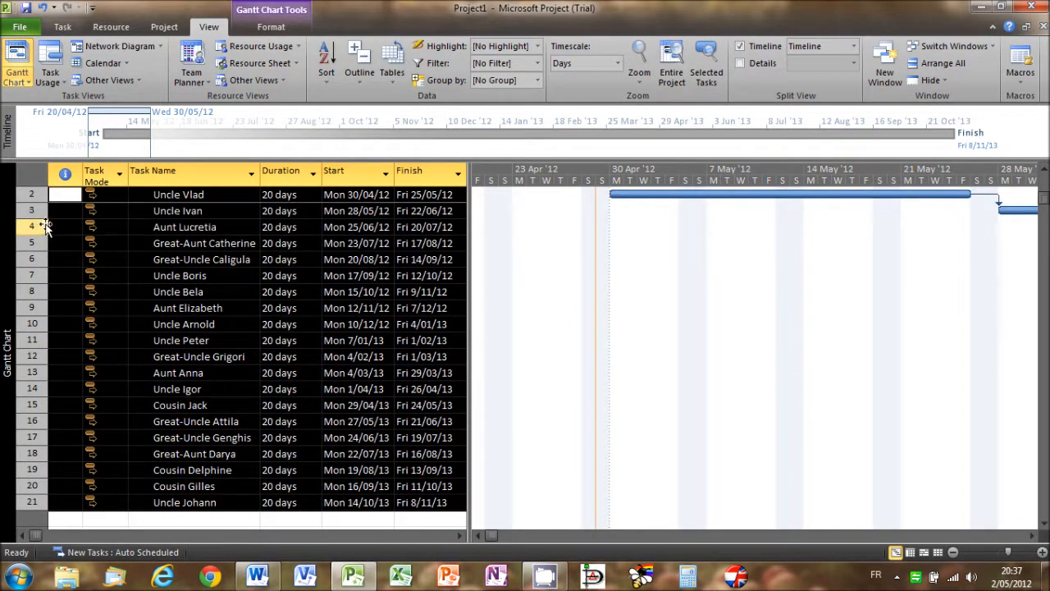
left_click(107, 30)
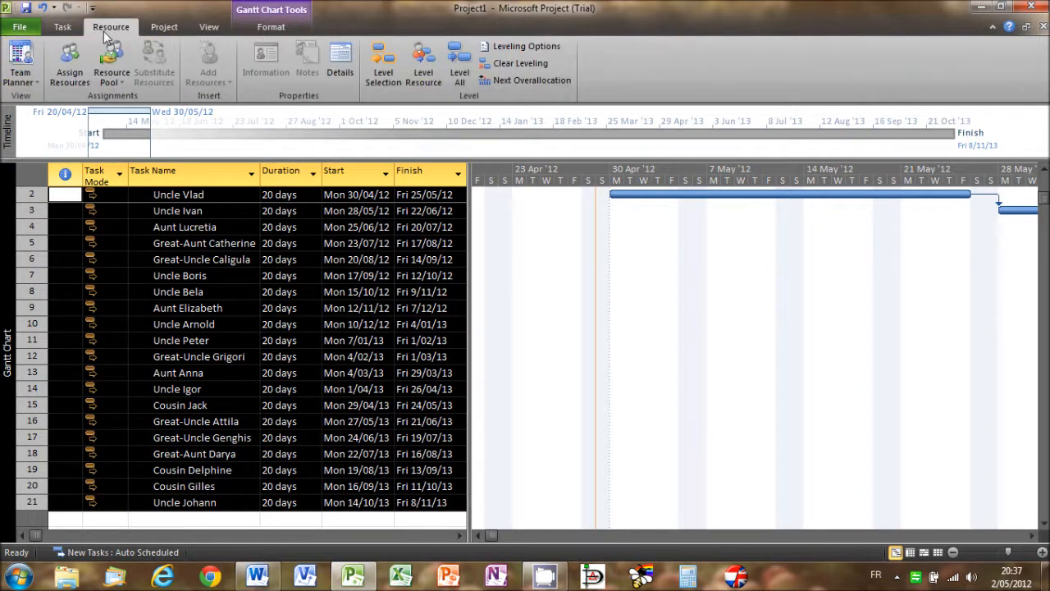
left_click(72, 75)
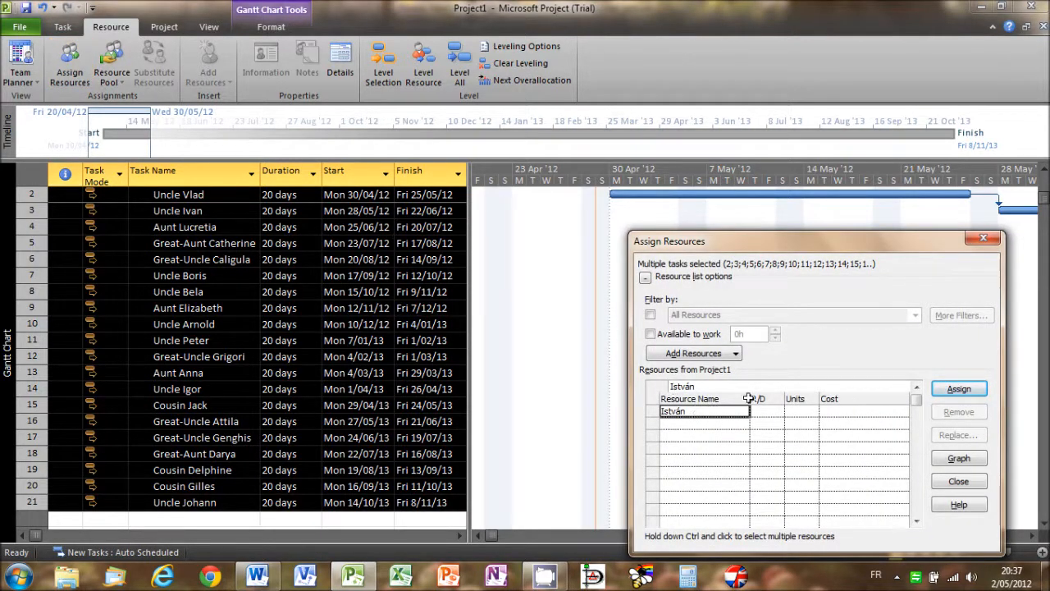
left_click(945, 390)
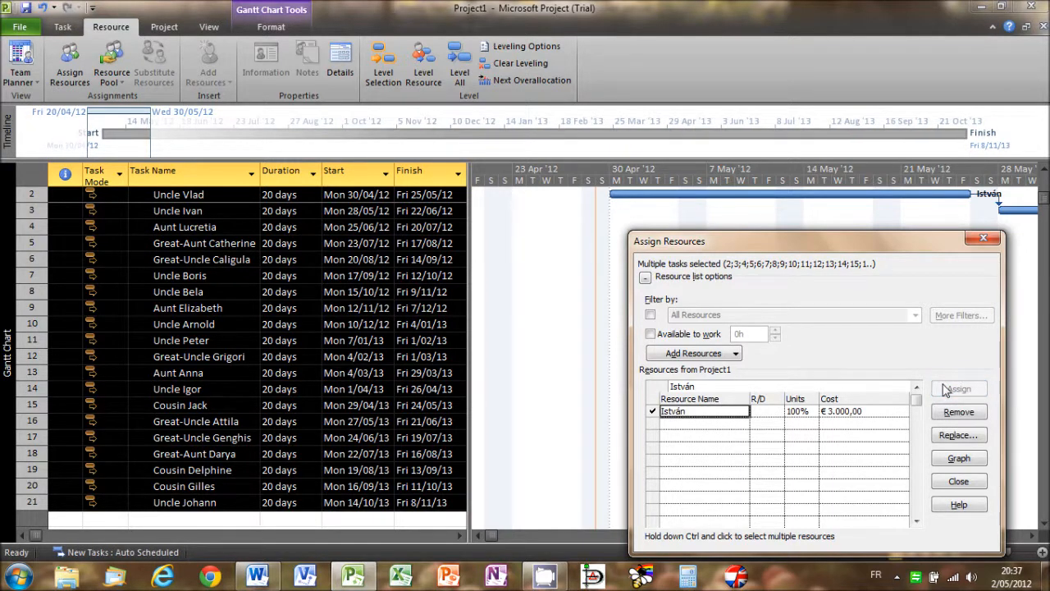
left_click(958, 483)
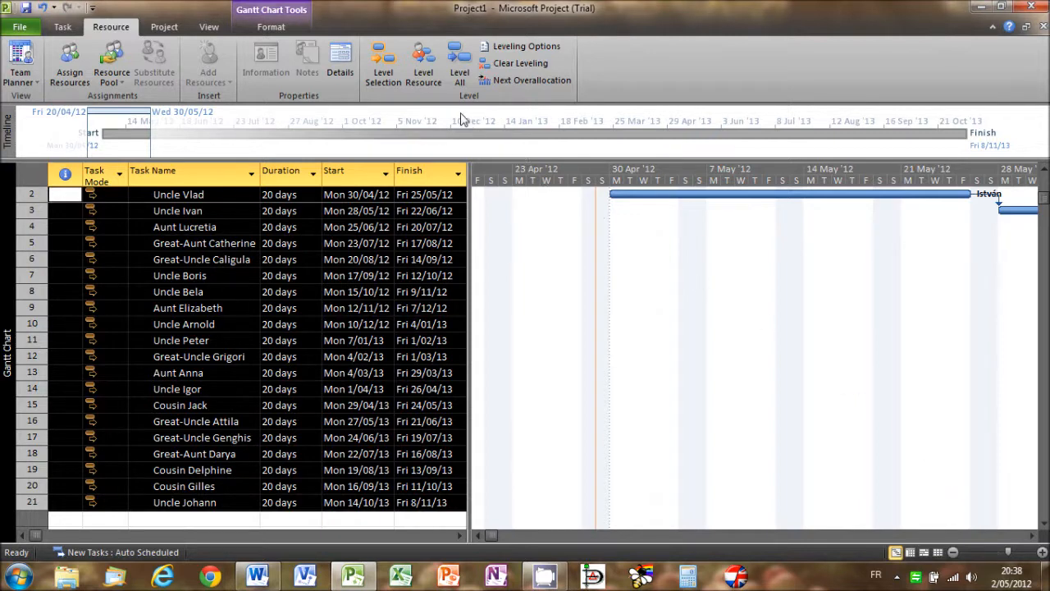
left_click(430, 82)
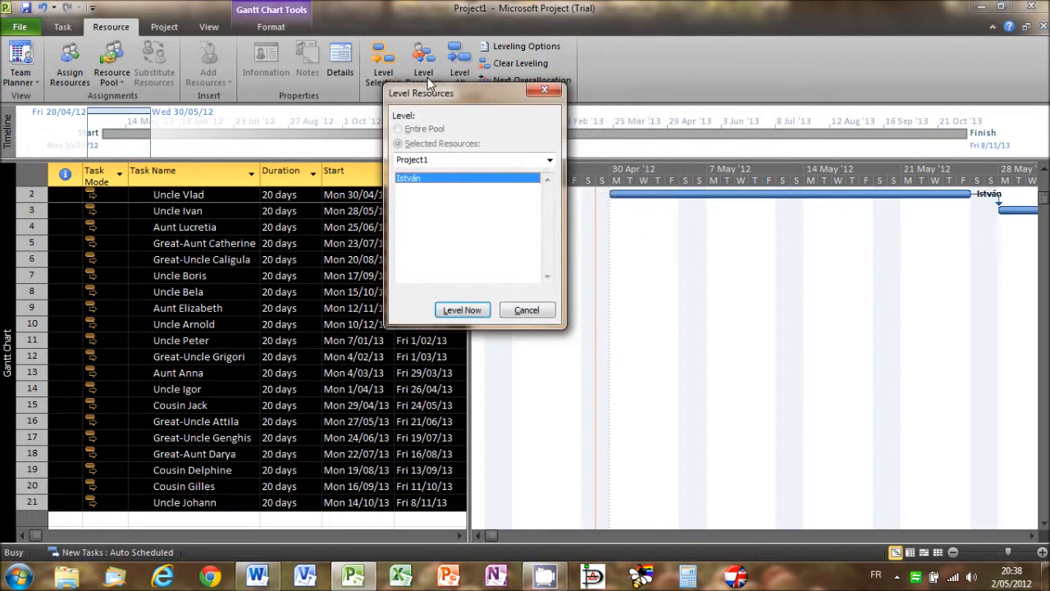
left_click(461, 309)
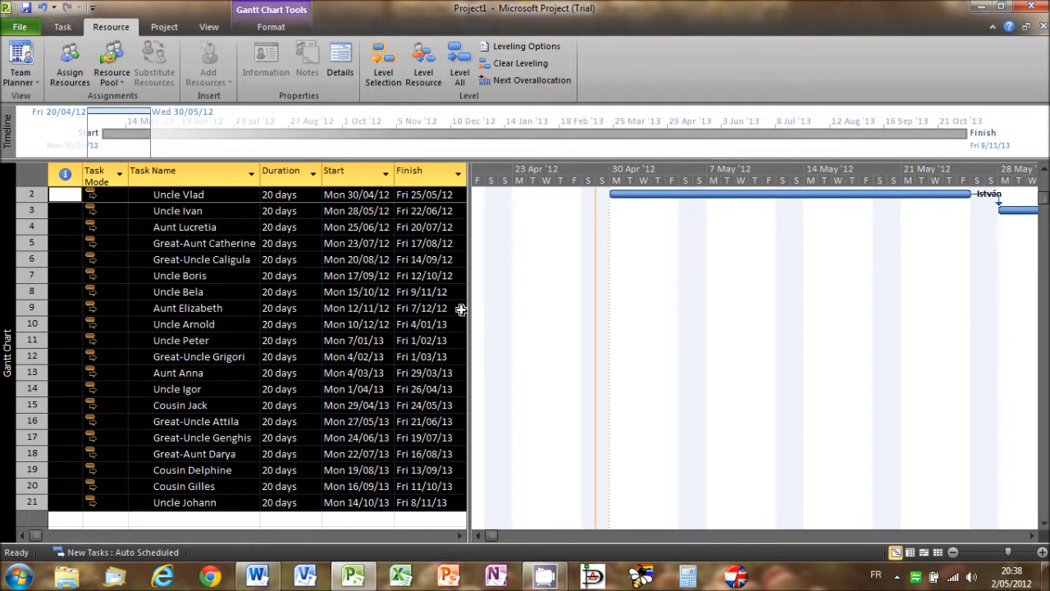
- Examine the sequence of linked and assigned task bars across the Gantt chart's timescale
left_click(953, 554)
left_click(953, 554)
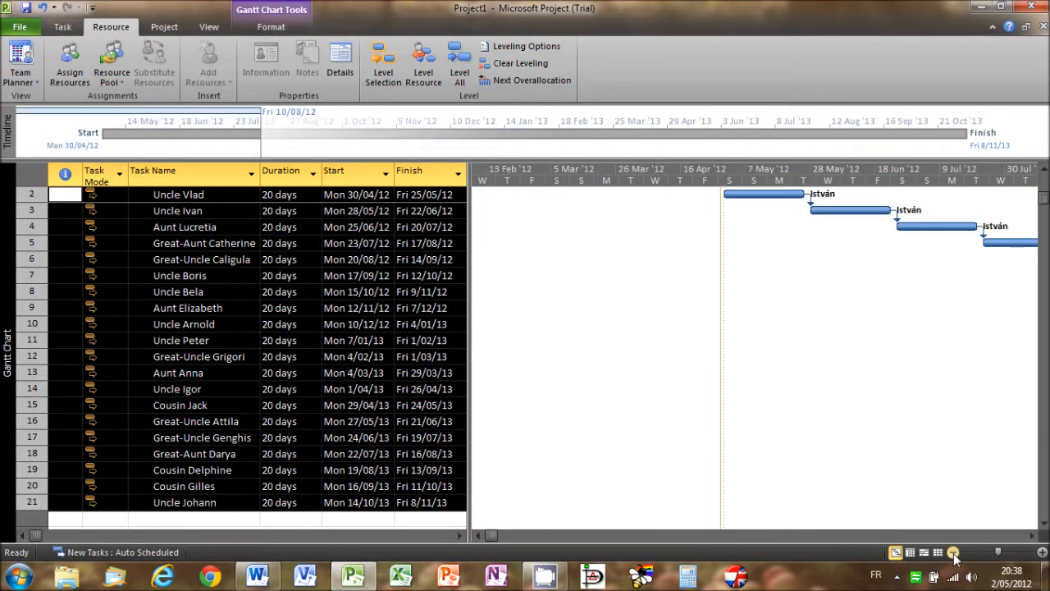
left_click(953, 554)
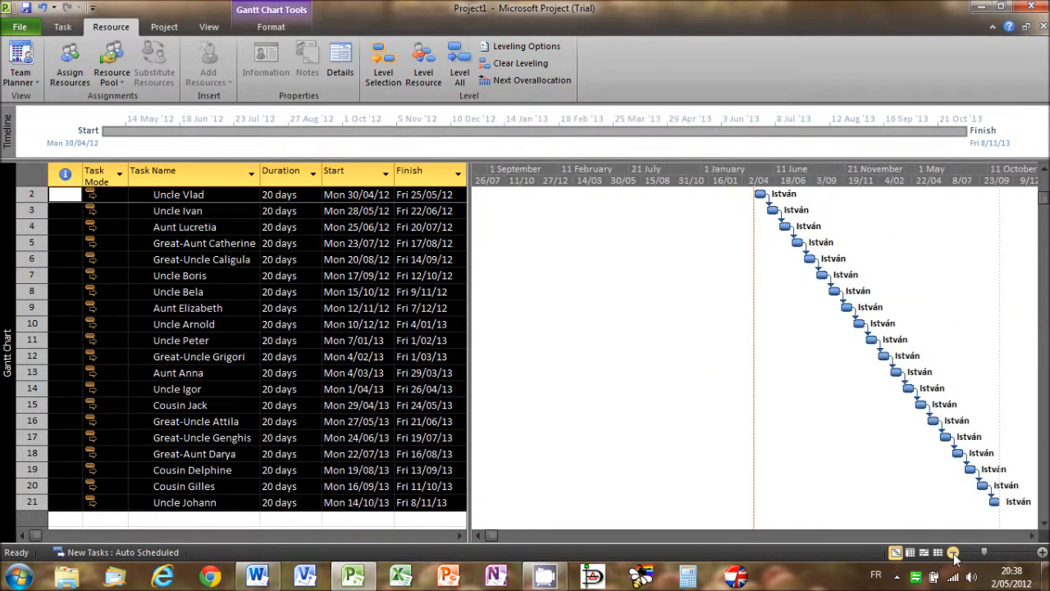
left_click(1041, 553)
left_click(1031, 535)
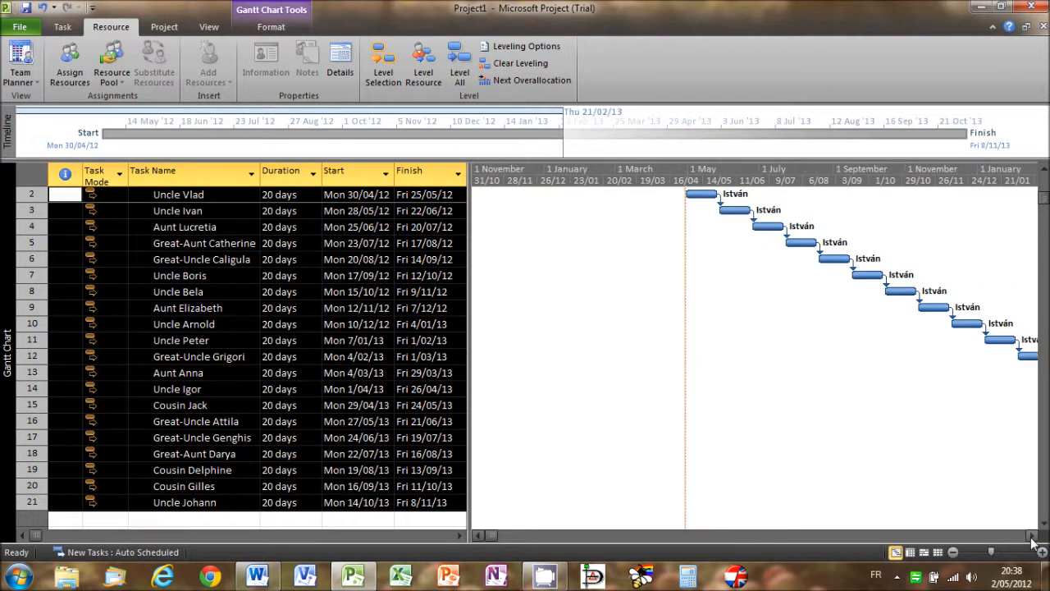
left_click(1031, 535)
left_click(1031, 535)
left_click(1031, 535)
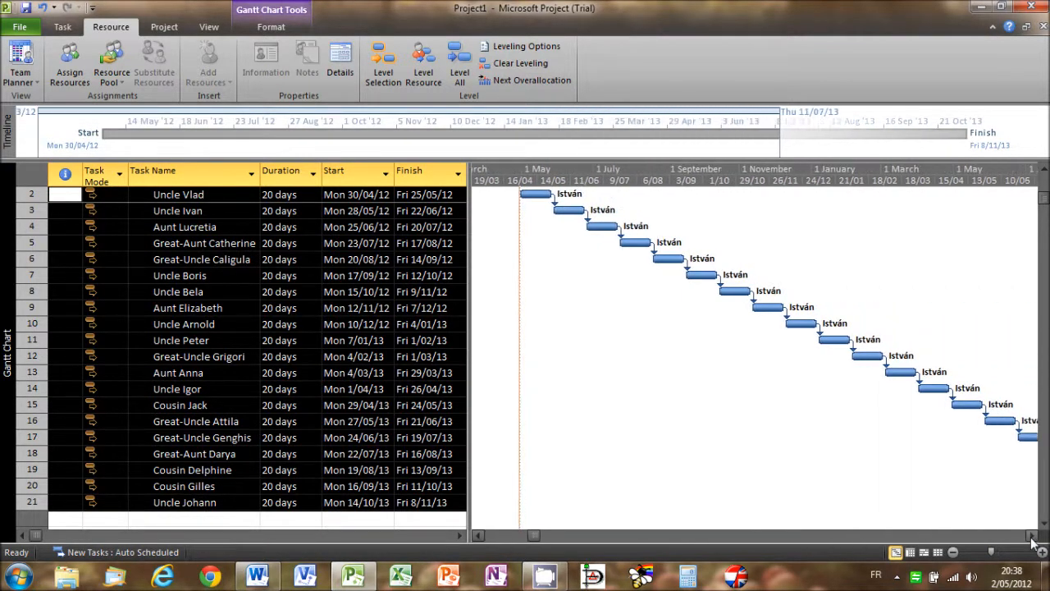
left_click(1031, 535)
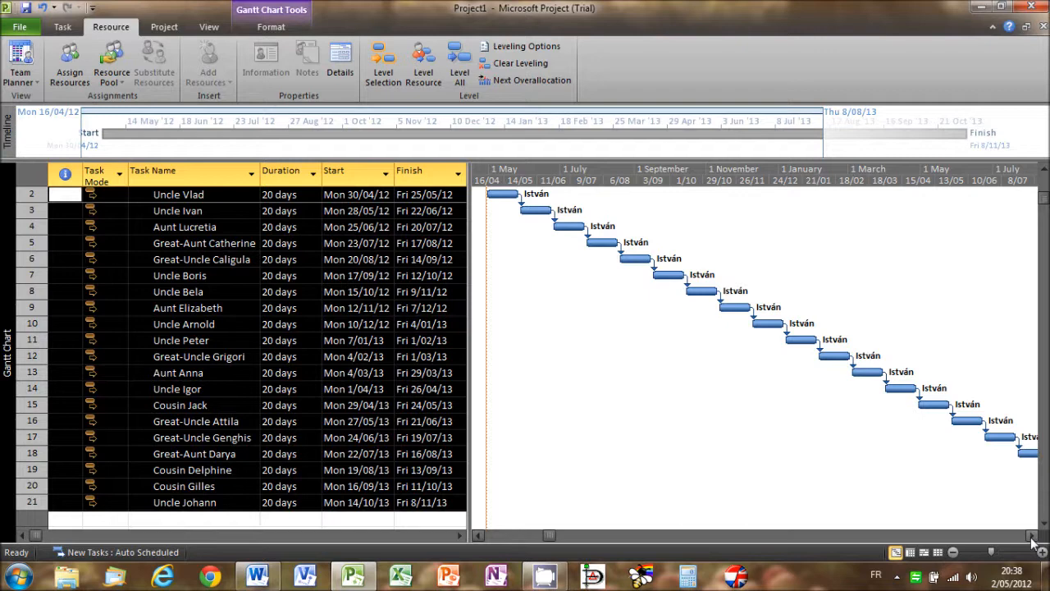
- Set the baseline named Baseline for the entire project
left_click(168, 29)
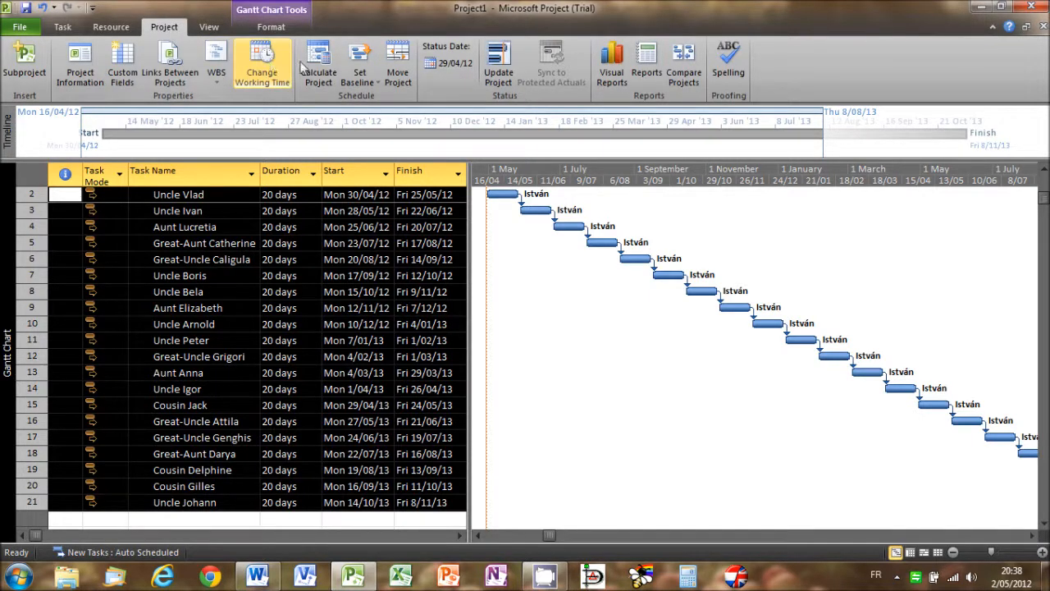
left_click(359, 63)
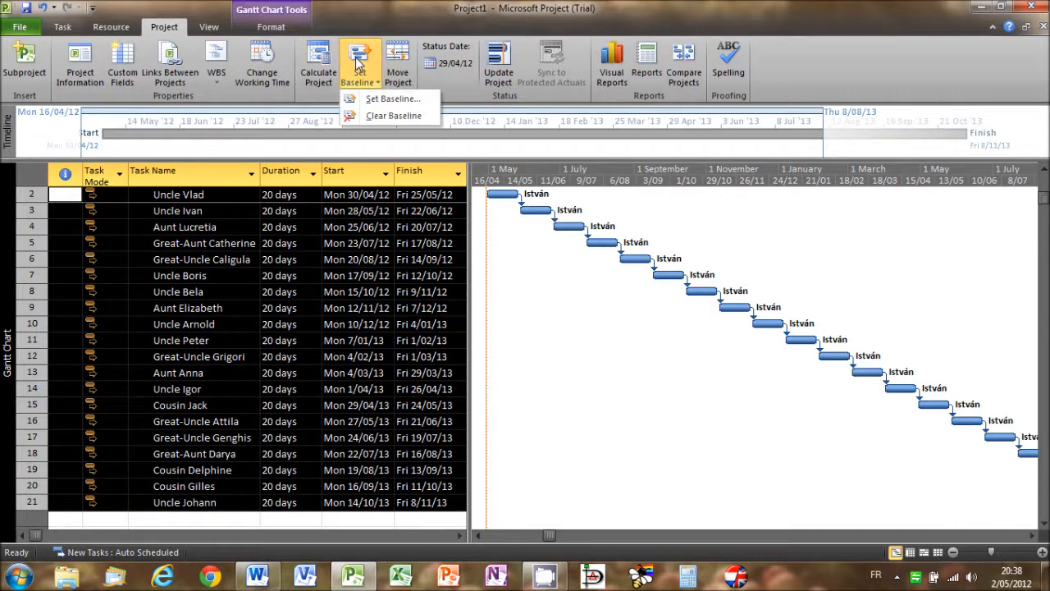
left_click(371, 99)
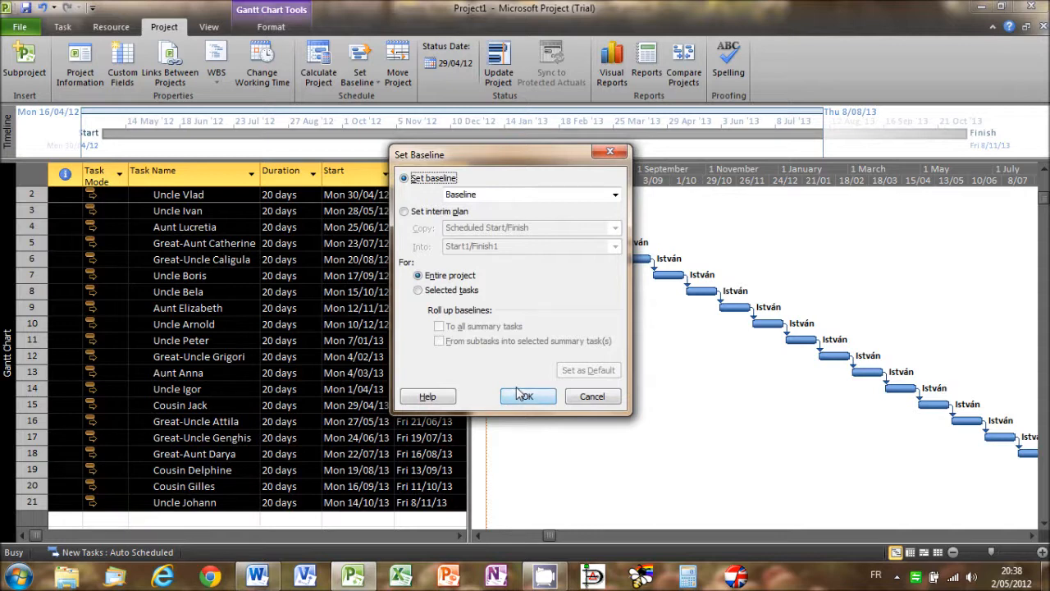
left_click(614, 197)
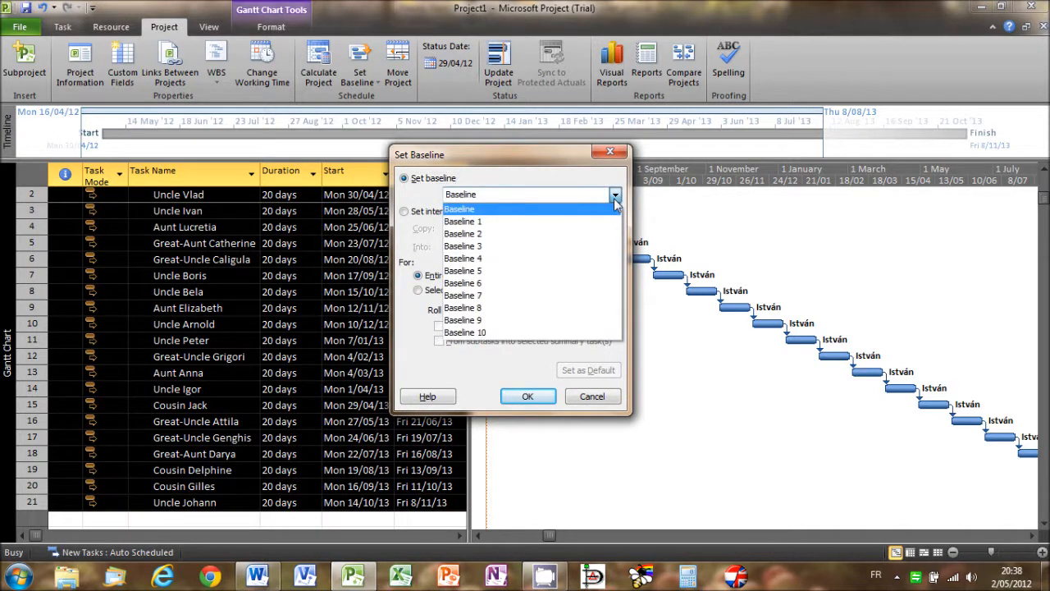
left_click(615, 197)
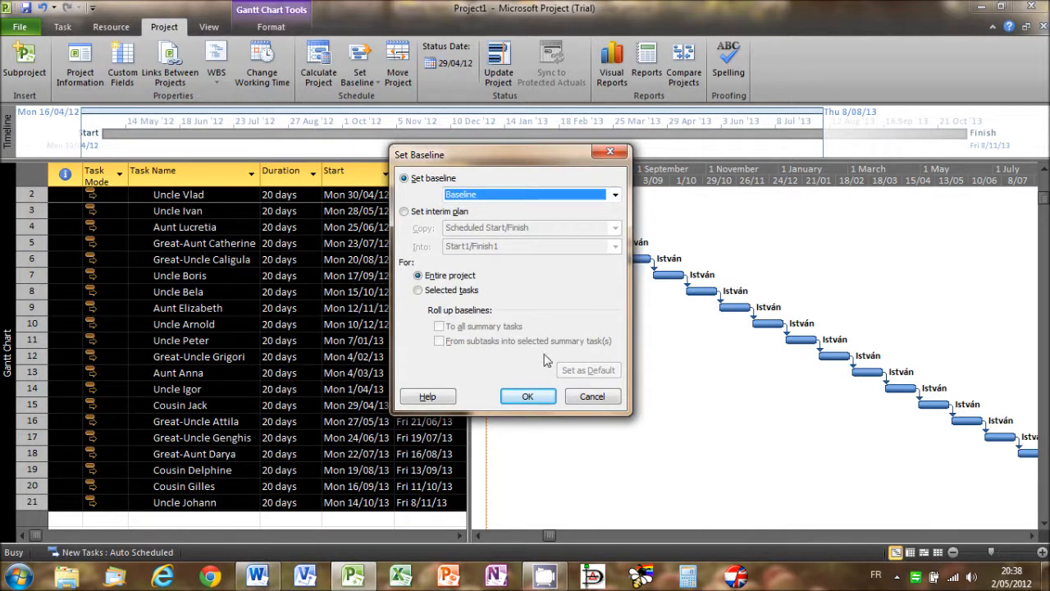
left_click(528, 397)
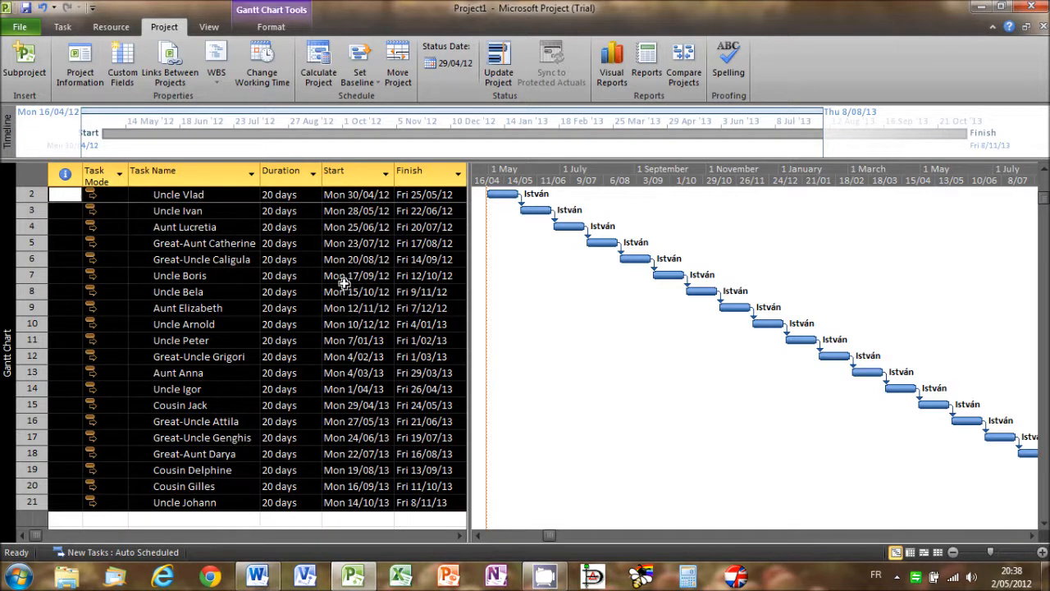
- Show the saved Baseline bars alongside the task bars in the Gantt chart
left_click(271, 31)
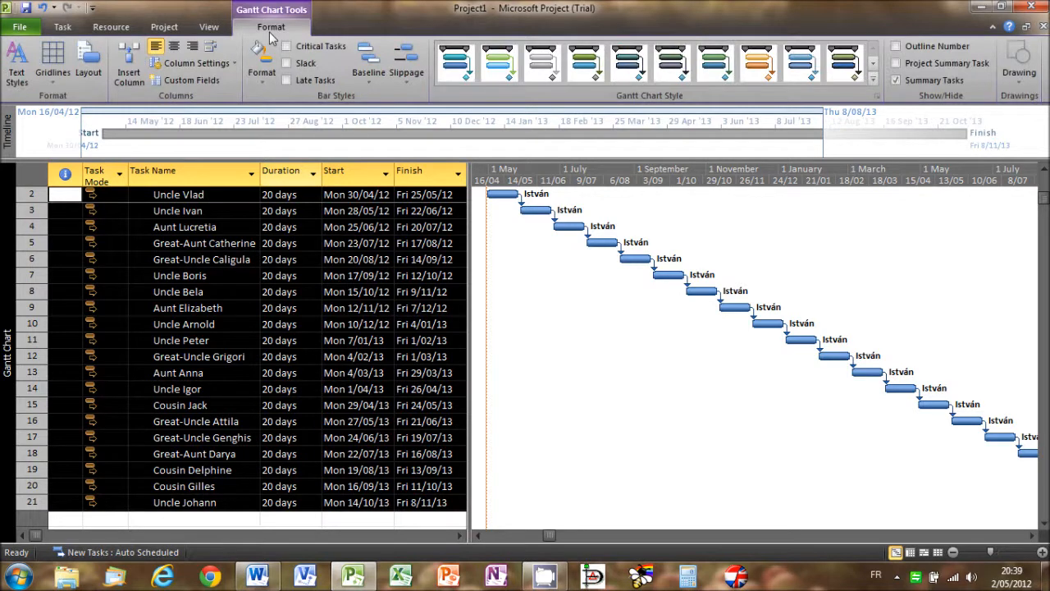
left_click(366, 70)
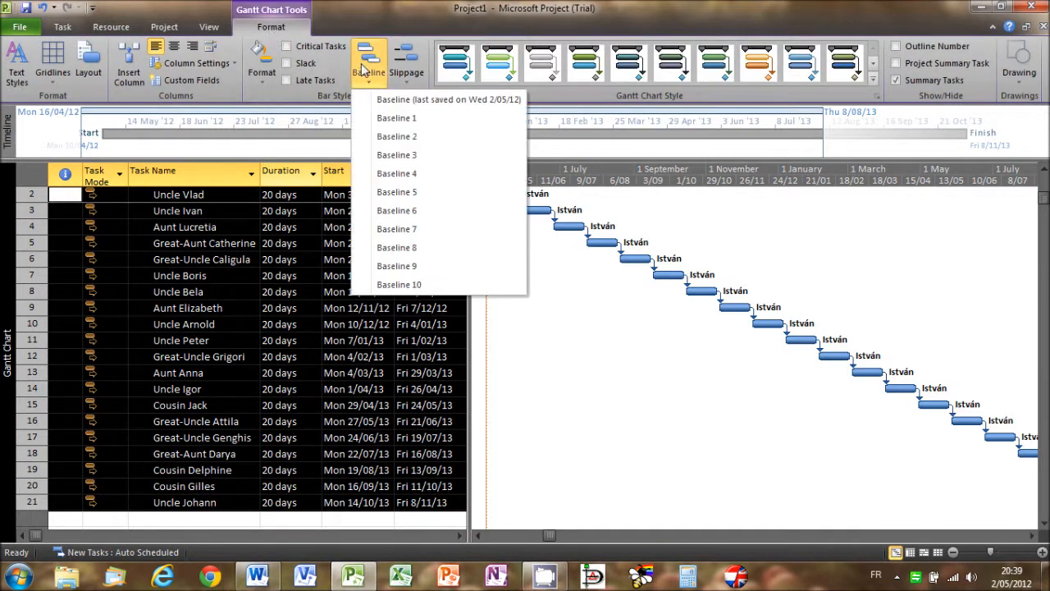
left_click(392, 99)
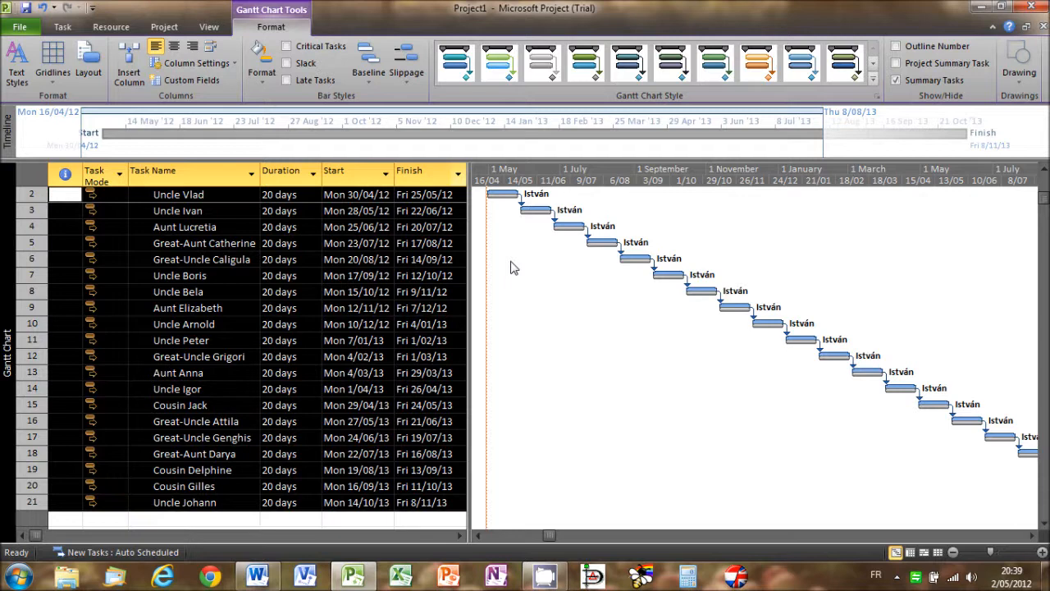
- Set the project's status date to 01/08/12
left_click(163, 27)
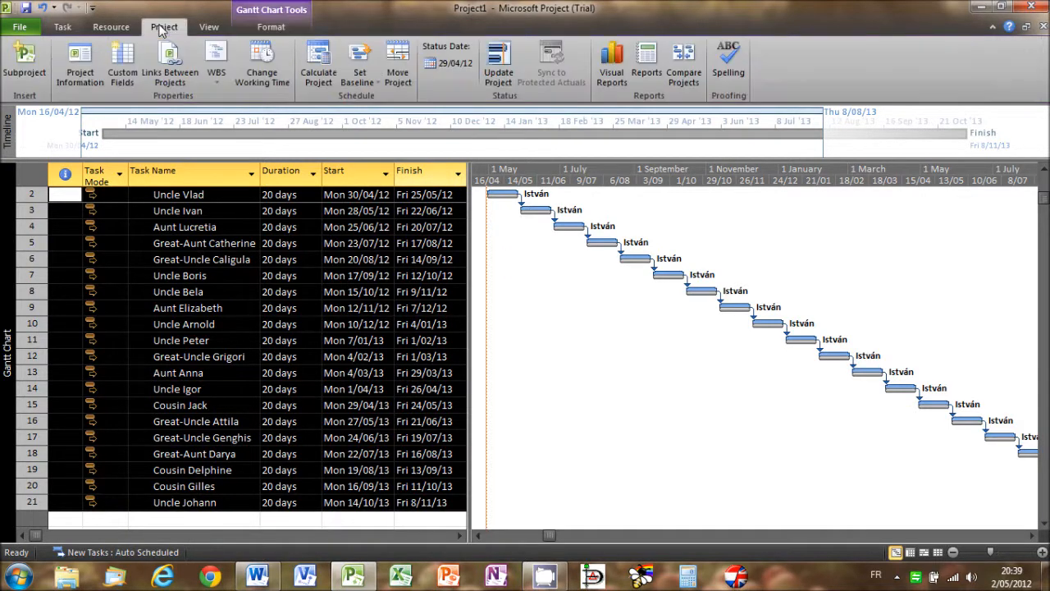
left_click(438, 63)
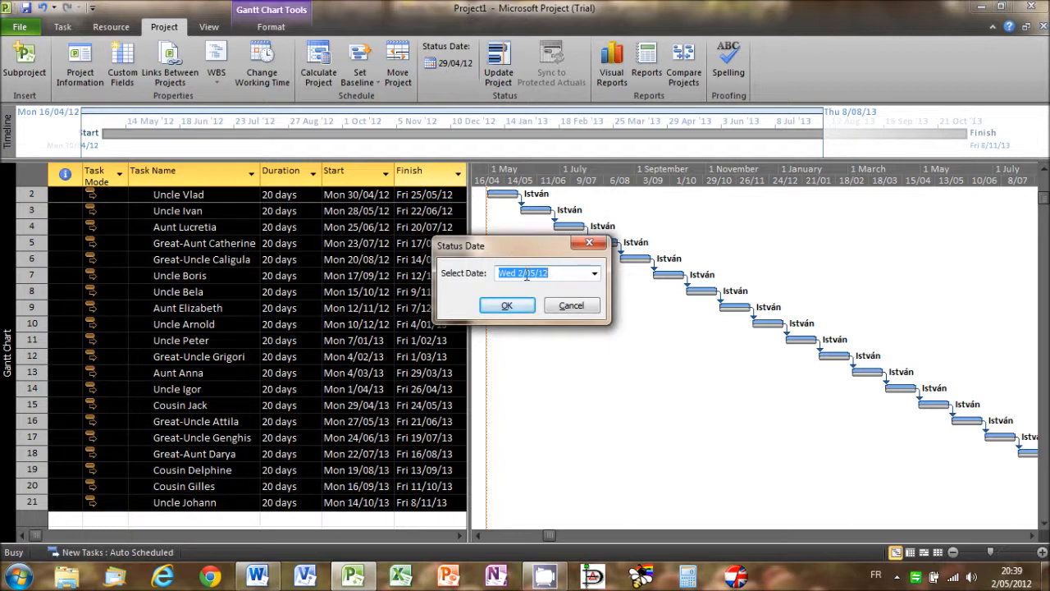
type("01/08/12")
left_click(509, 304)
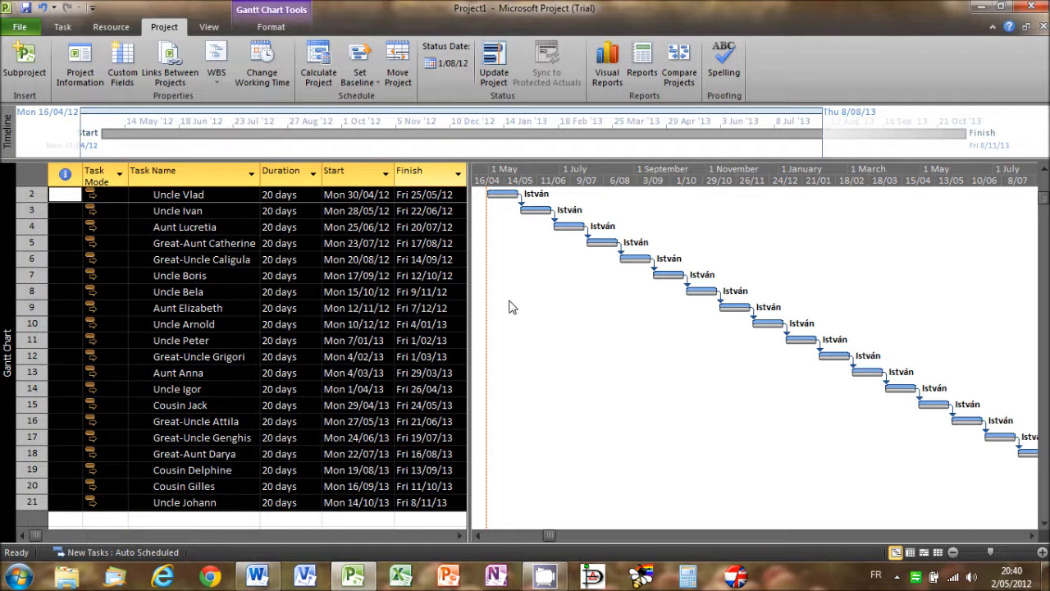
- Format the Status Date gridline in the Gantt chart as a solid purple line
right_click(509, 307)
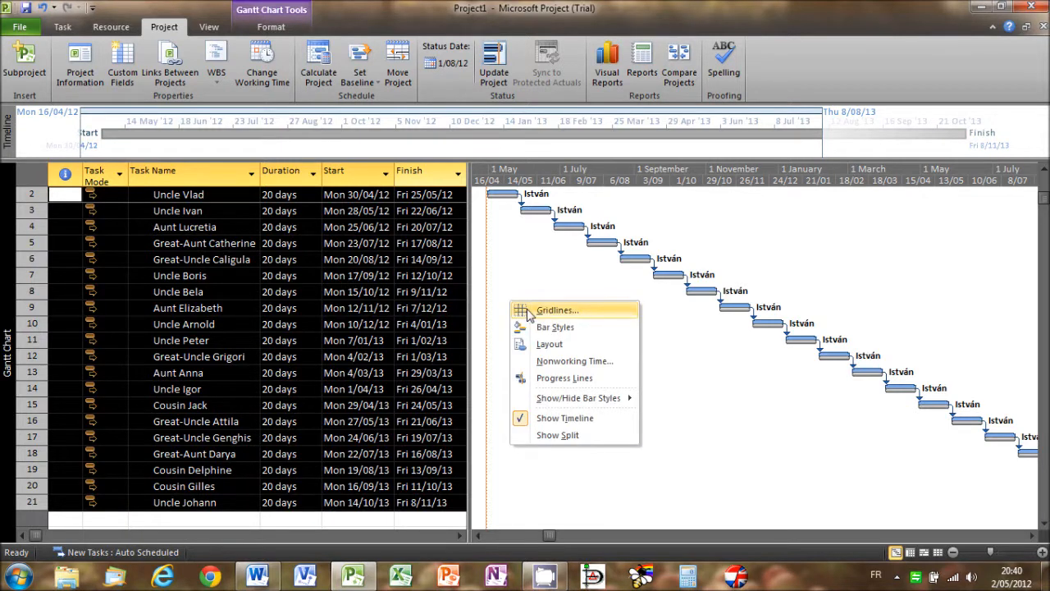
left_click(517, 309)
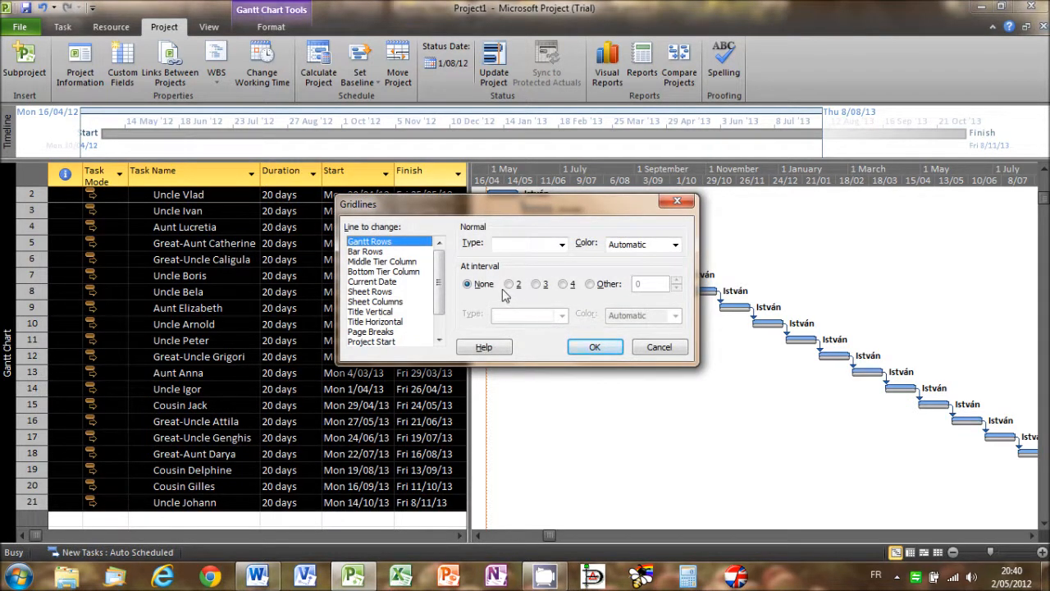
scroll(441, 287, "down", 1)
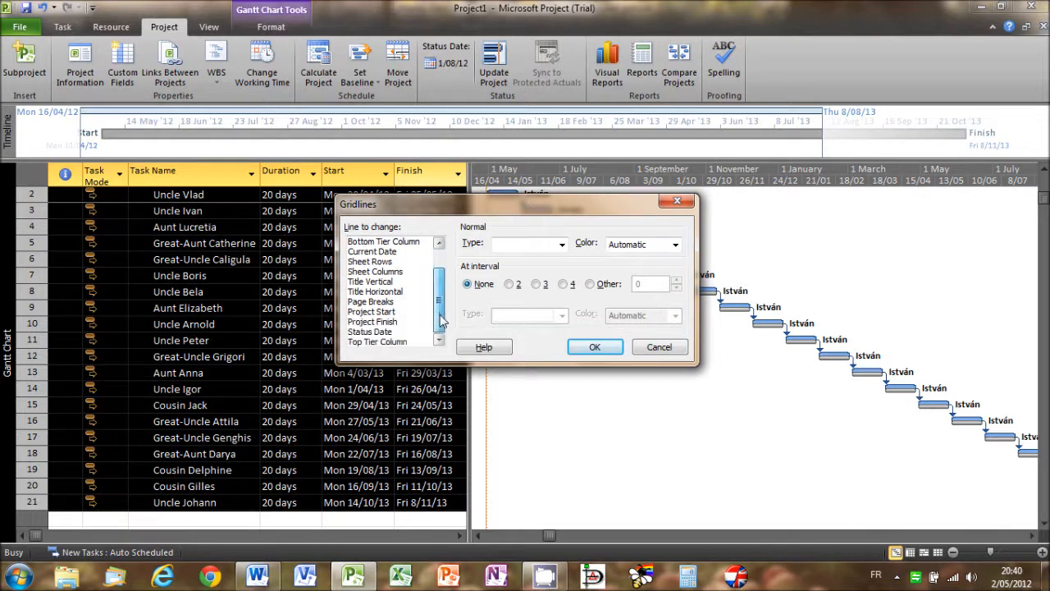
left_click(384, 331)
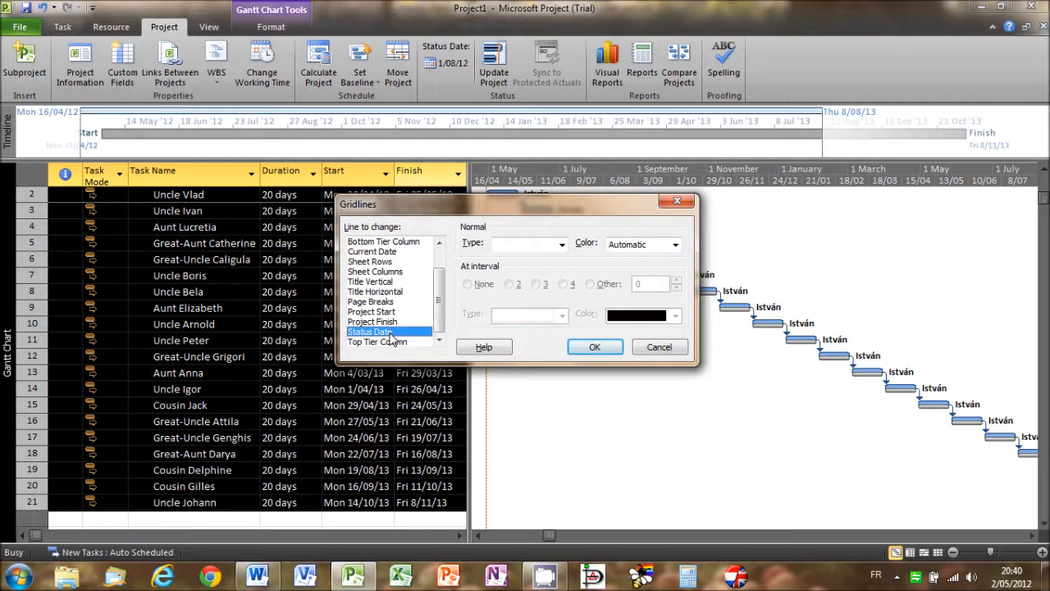
left_click(562, 244)
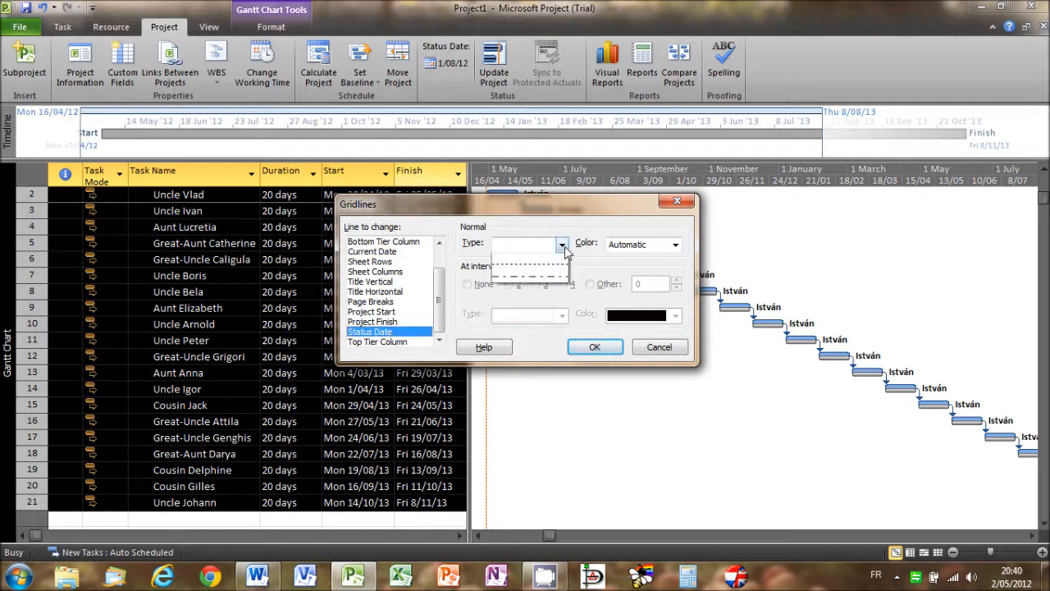
left_click(551, 279)
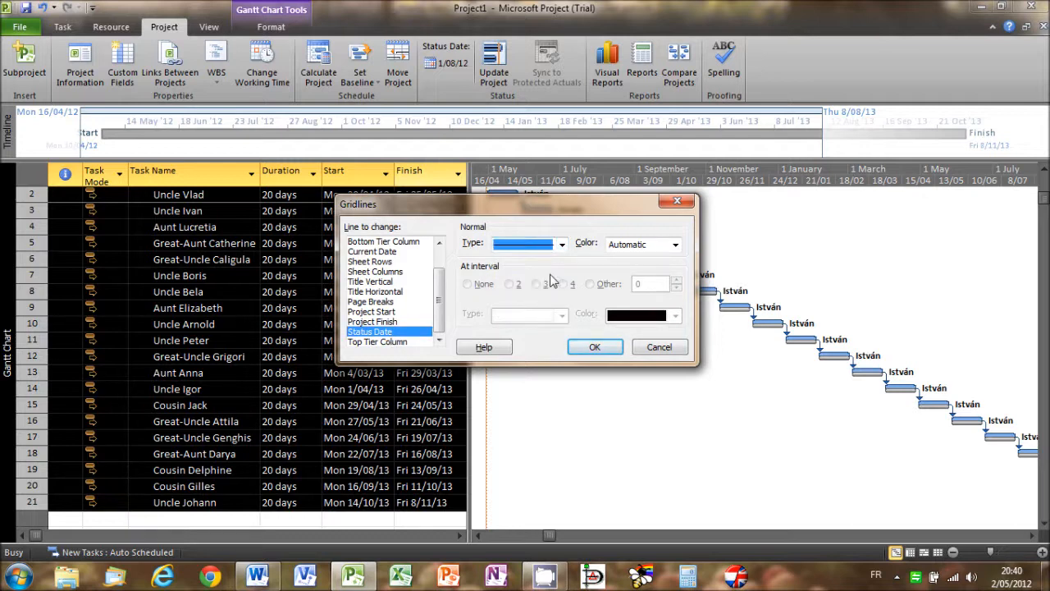
left_click(674, 244)
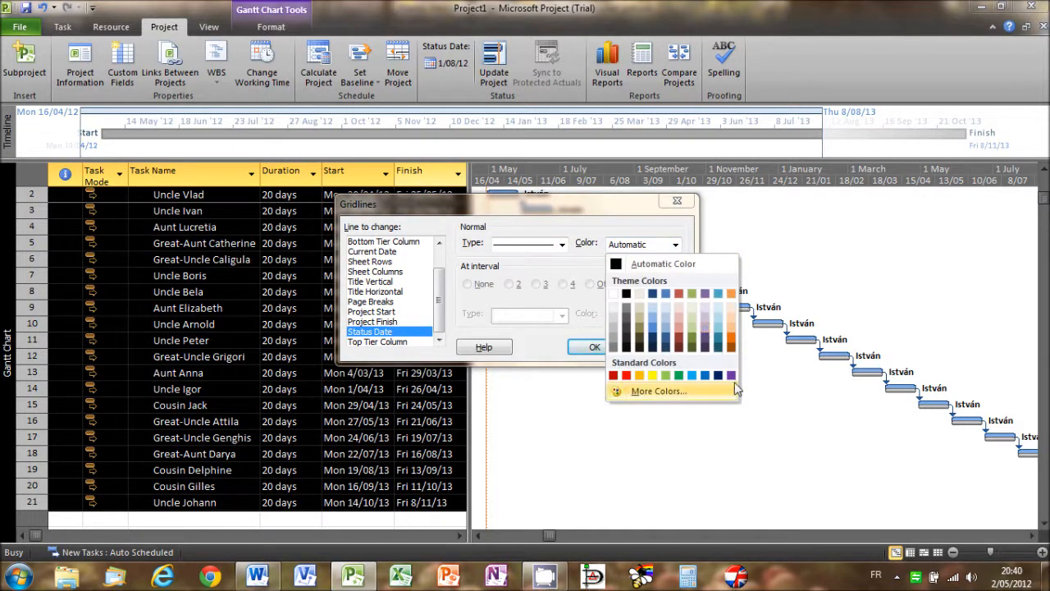
left_click(731, 376)
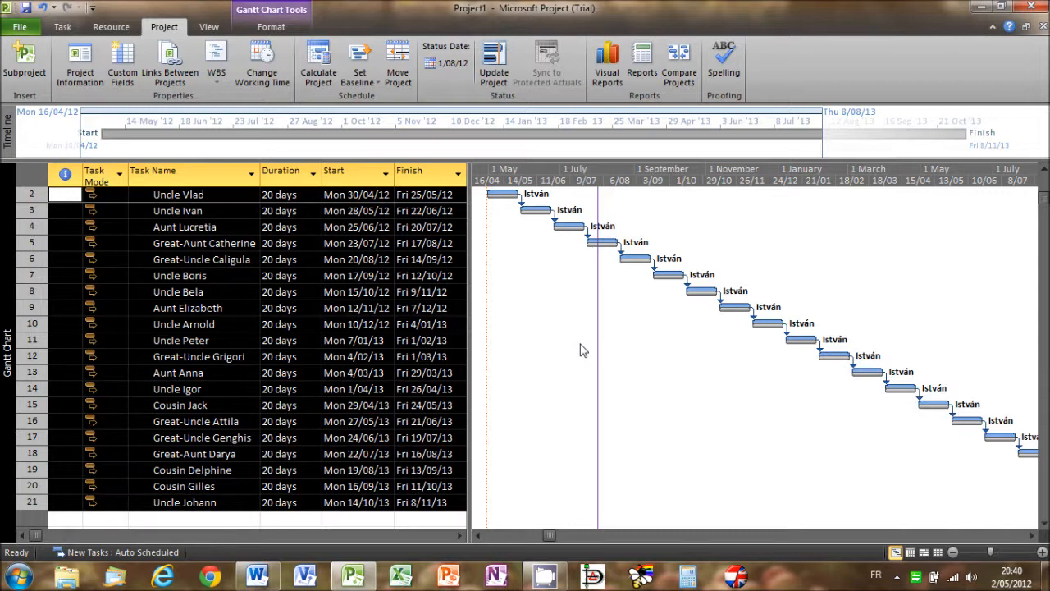
- Apply the Earned Value task table and widen the table area to show its columns through EAC
right_click(35, 172)
left_click(100, 361)
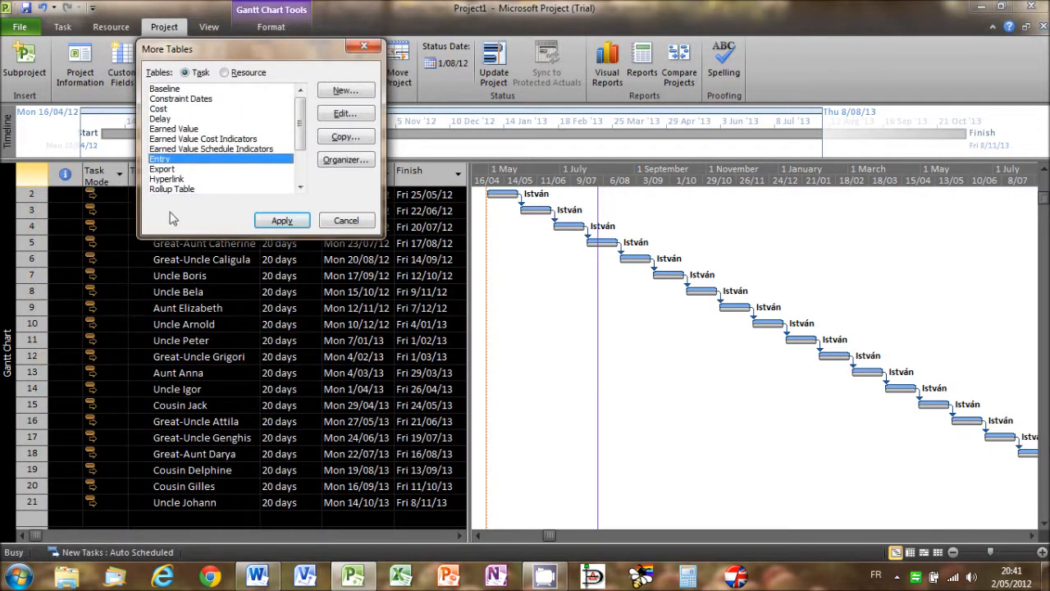
left_click(189, 129)
left_click(275, 216)
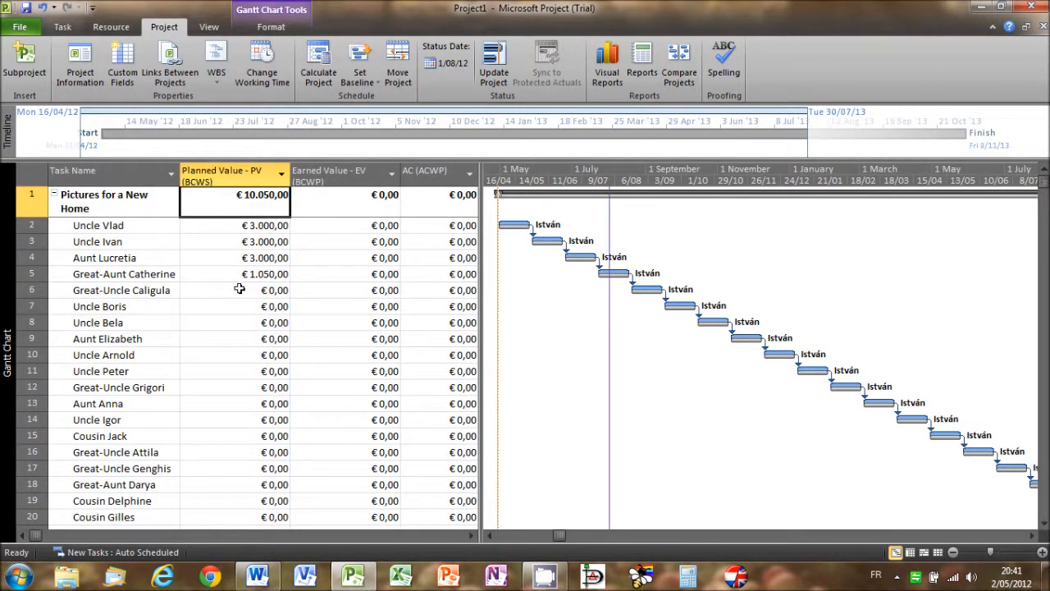
left_click_drag(480, 304, 664, 303)
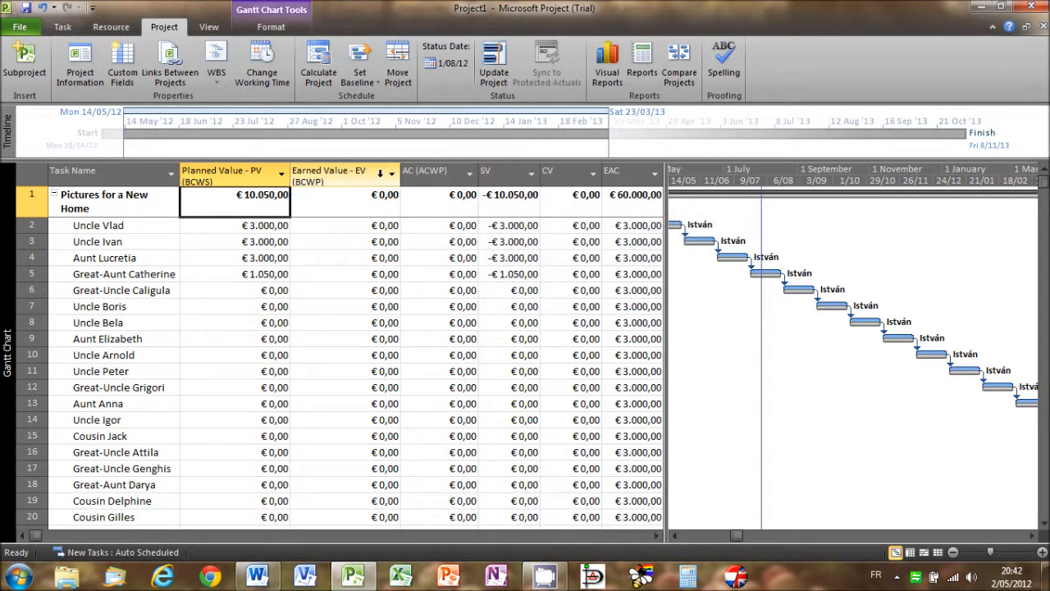
mouse_move(379, 173)
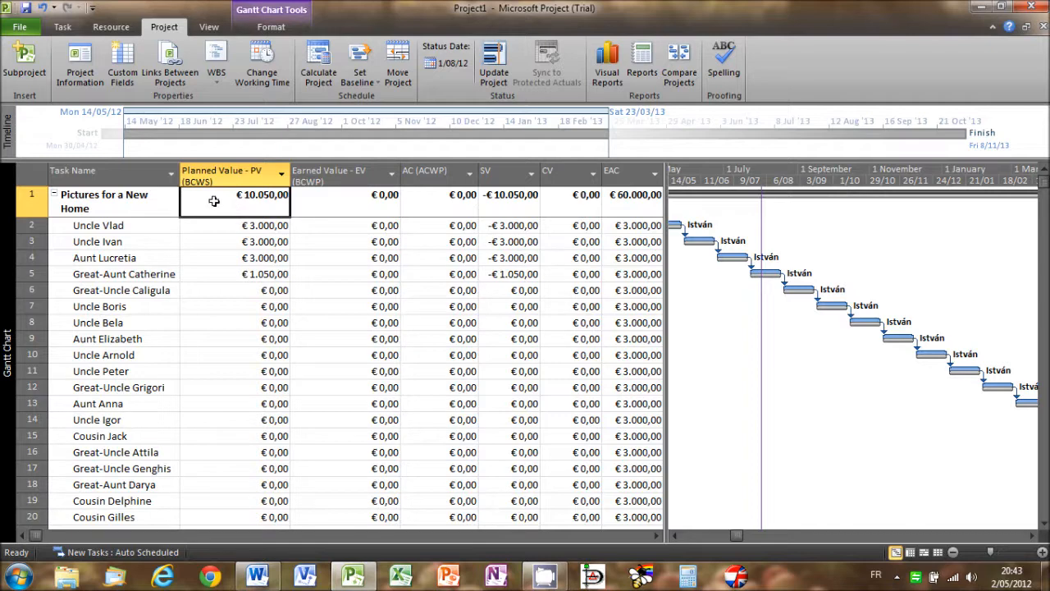
- Return to the Entry table and set Great-Uncle Caligula's duration to 60 days, giving increased required work as the reason
right_click(27, 169)
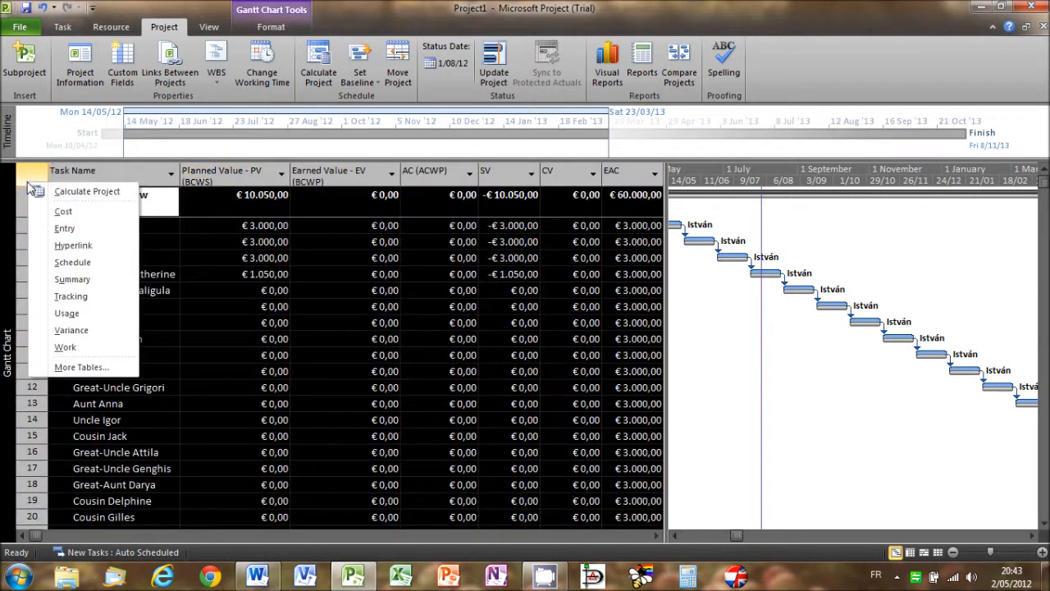
left_click(59, 229)
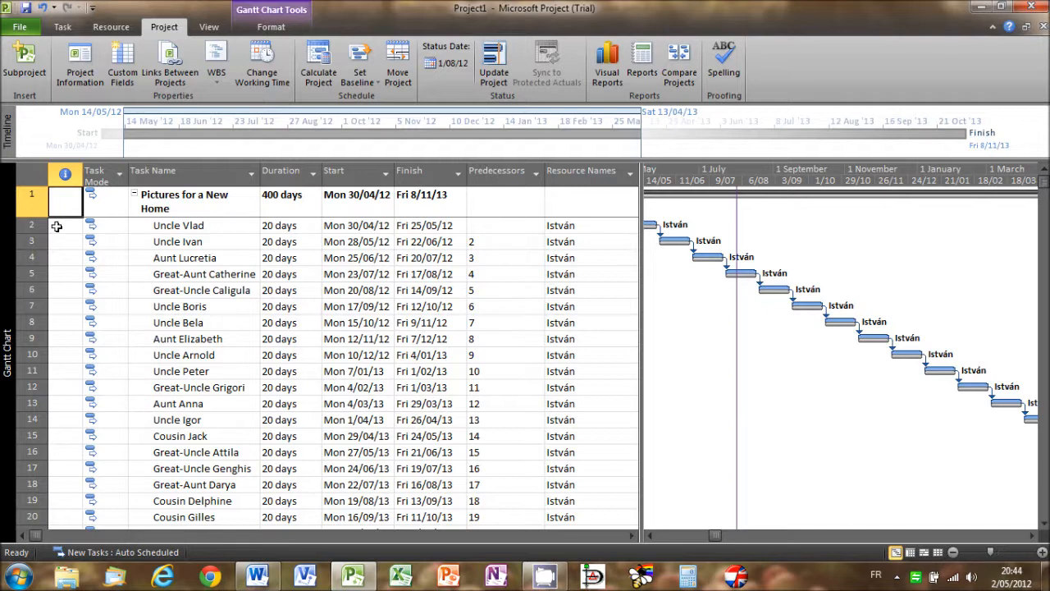
left_click(264, 290)
type("25")
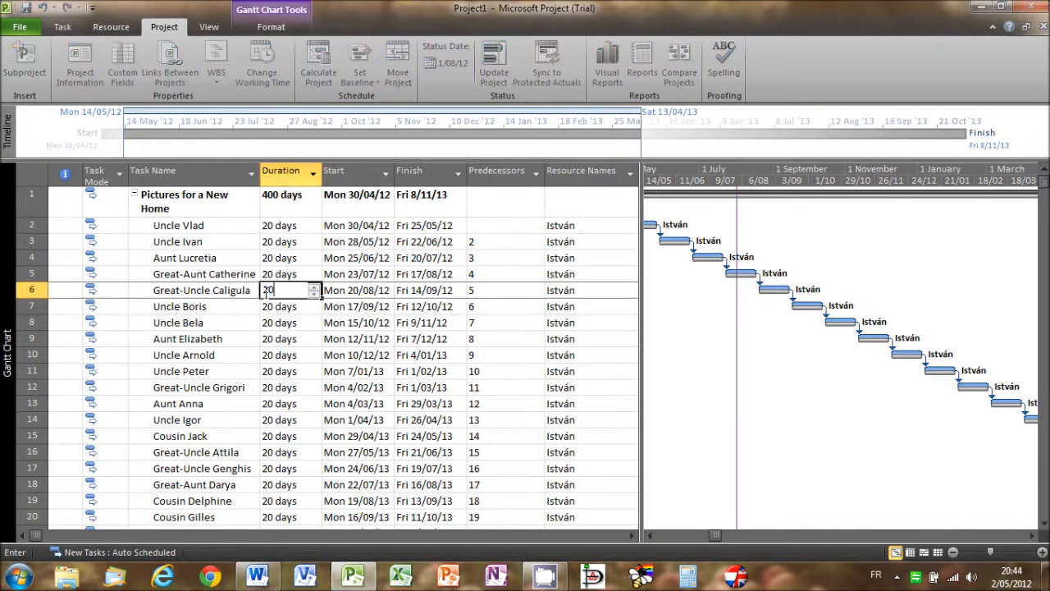
key("BackSpace")
key("BackSpace")
type("60d")
key("Return")
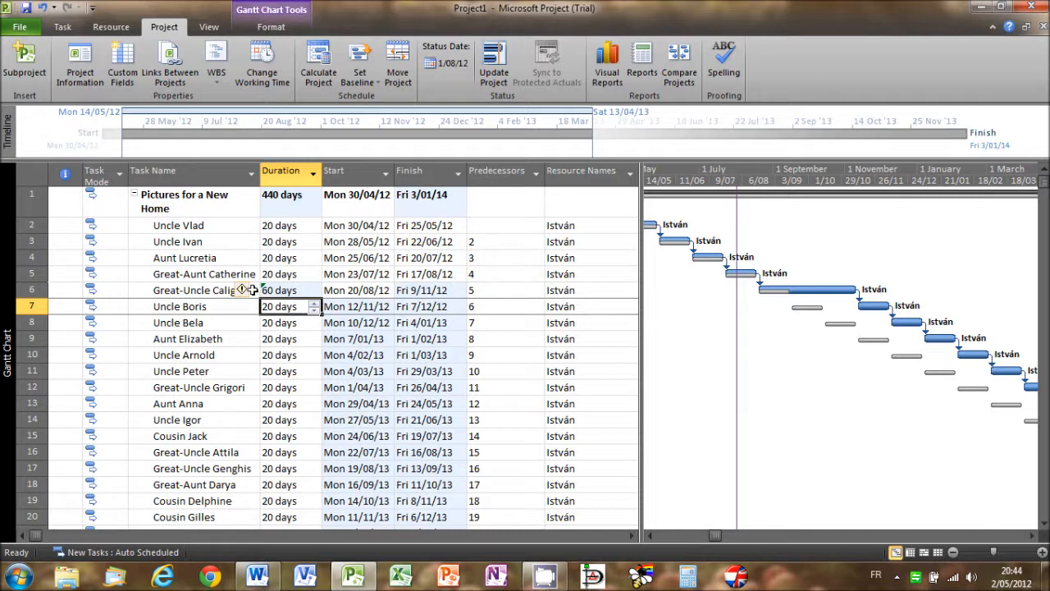
left_click(246, 293)
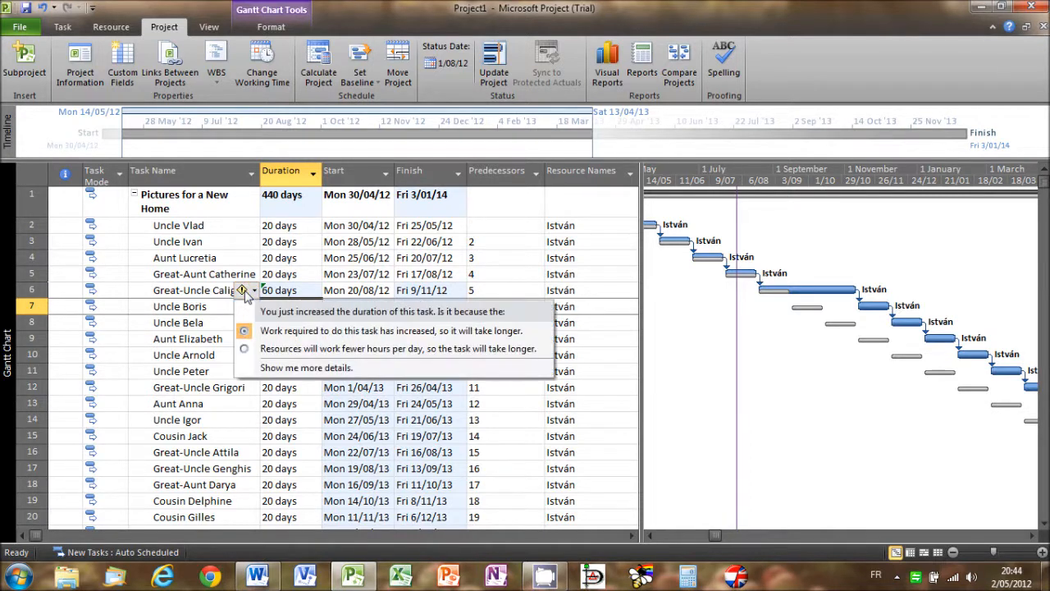
left_click(260, 330)
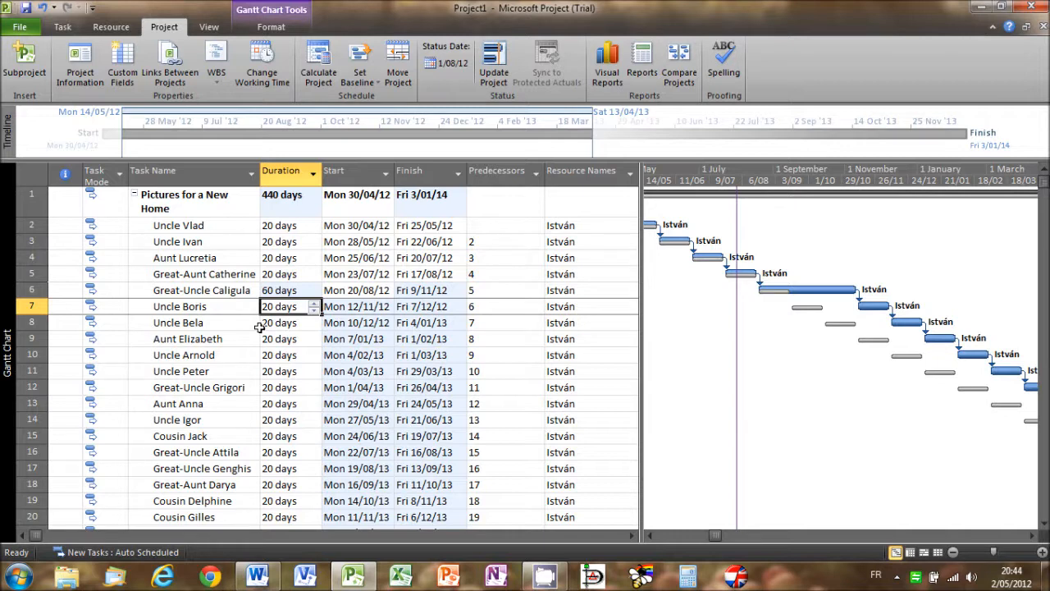
- Mark the five tasks from Uncle Vlad to Great-Uncle Caligula as 100% complete
left_click_drag(31, 225, 35, 287)
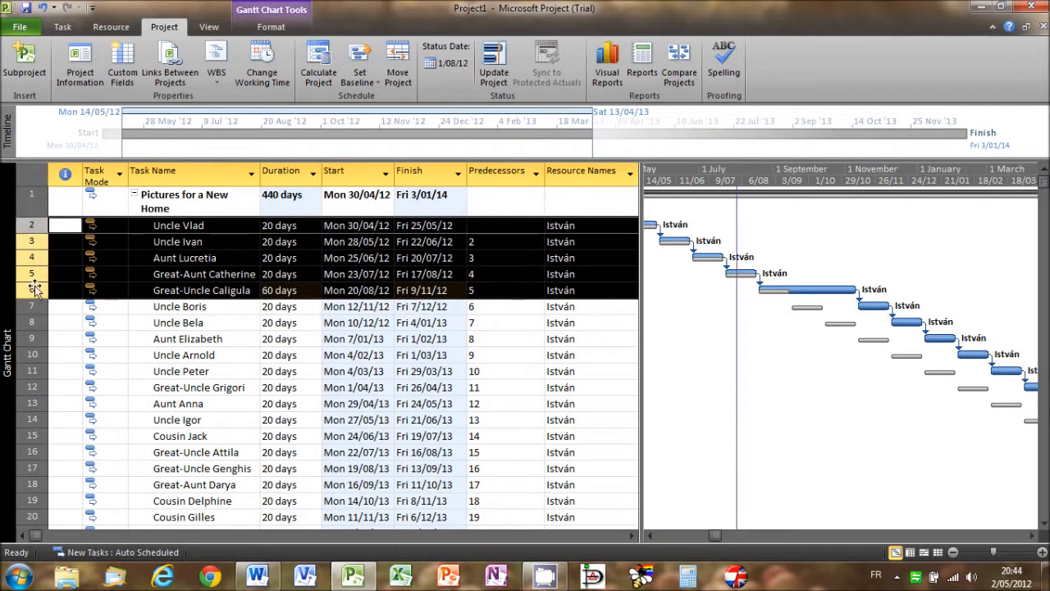
left_click(63, 27)
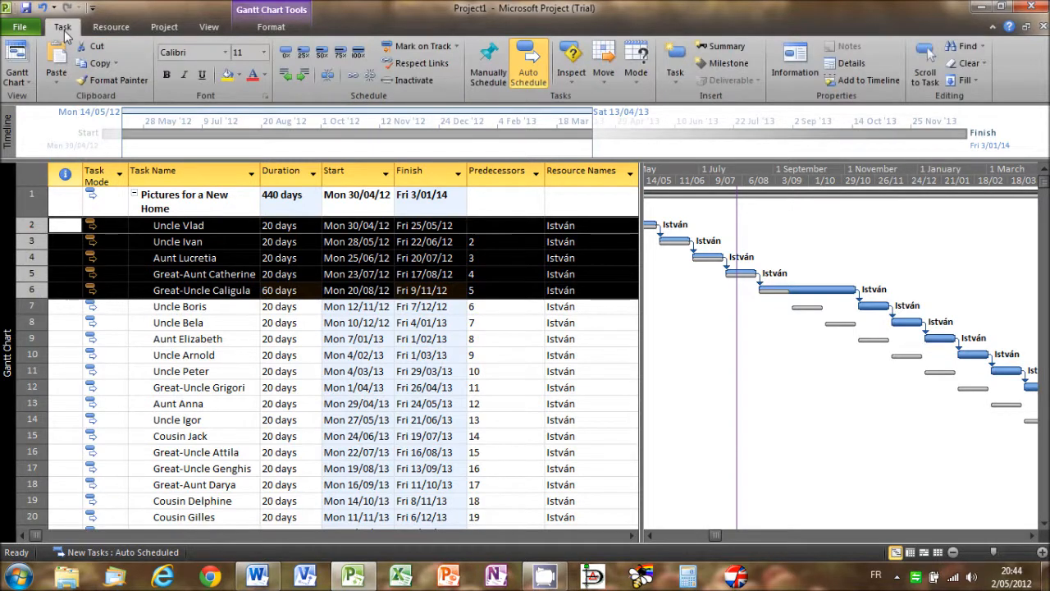
left_click(358, 54)
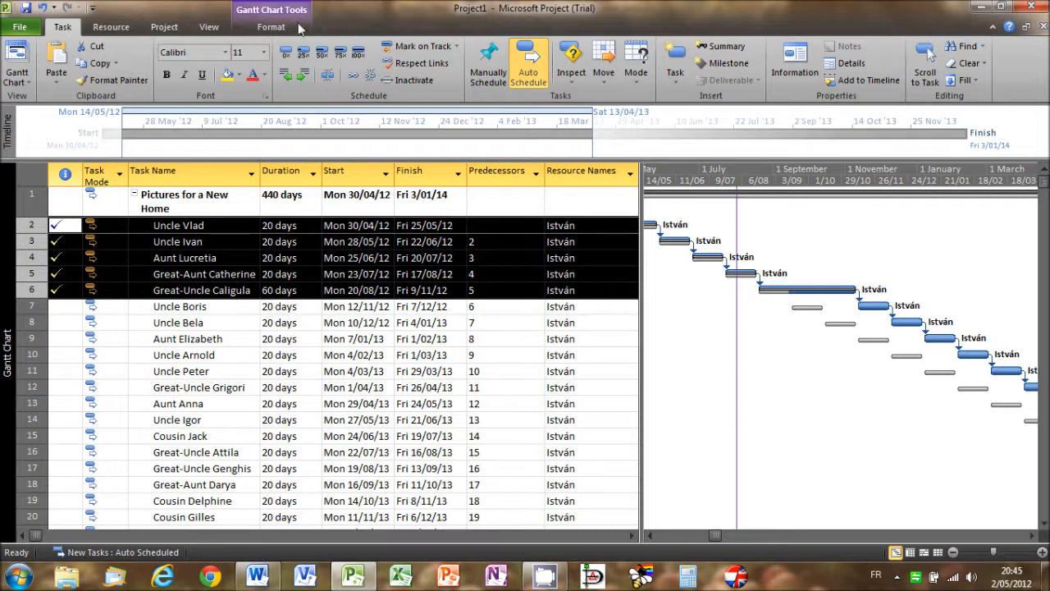
- Set the project's status date to 01/01/13 and widen the Gantt chart area
left_click(163, 27)
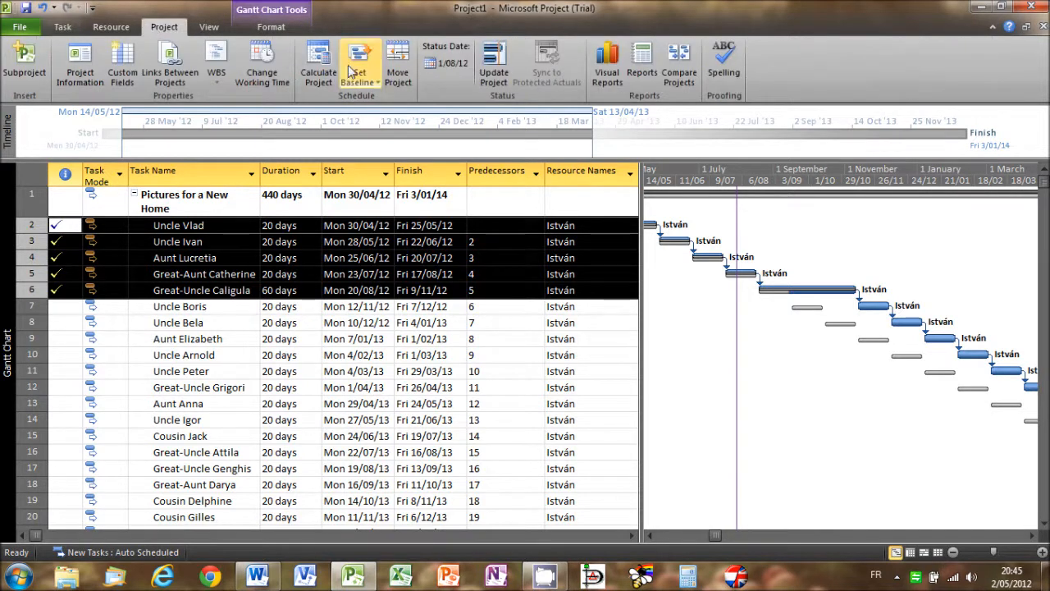
left_click(430, 65)
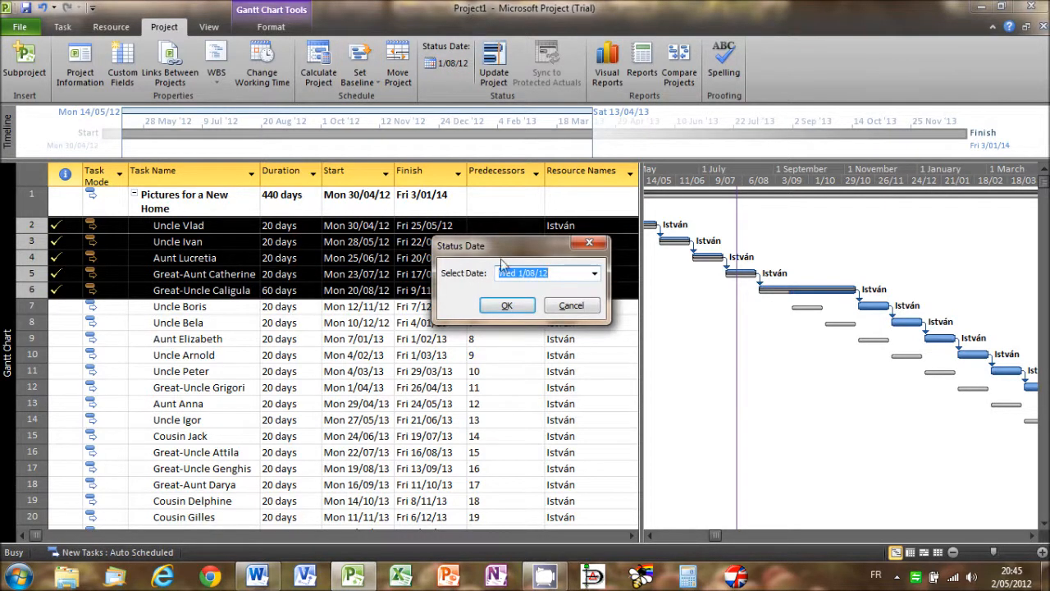
type("01/01/")
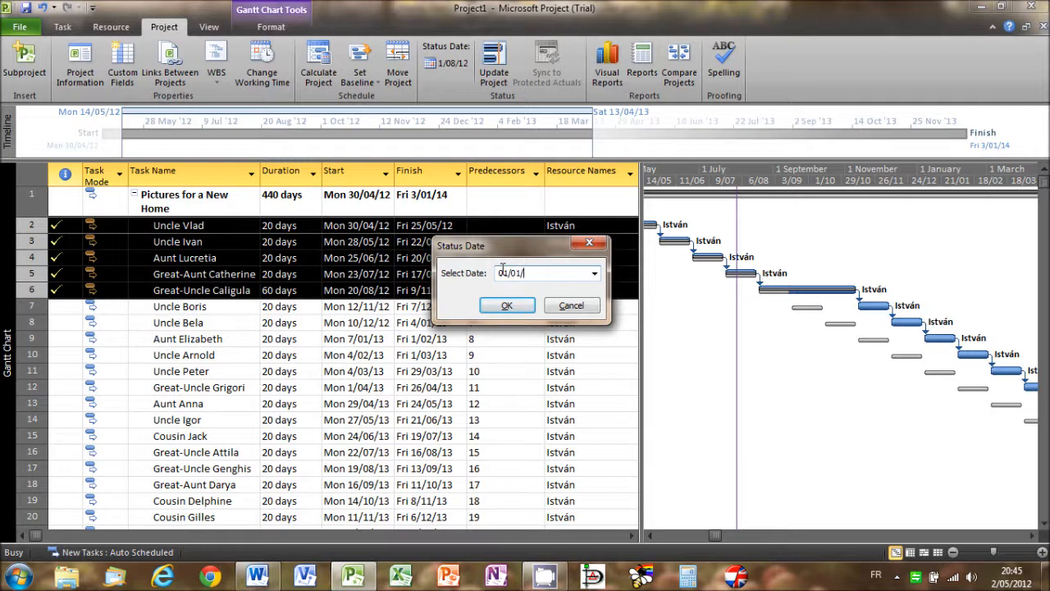
type("13")
left_click(502, 307)
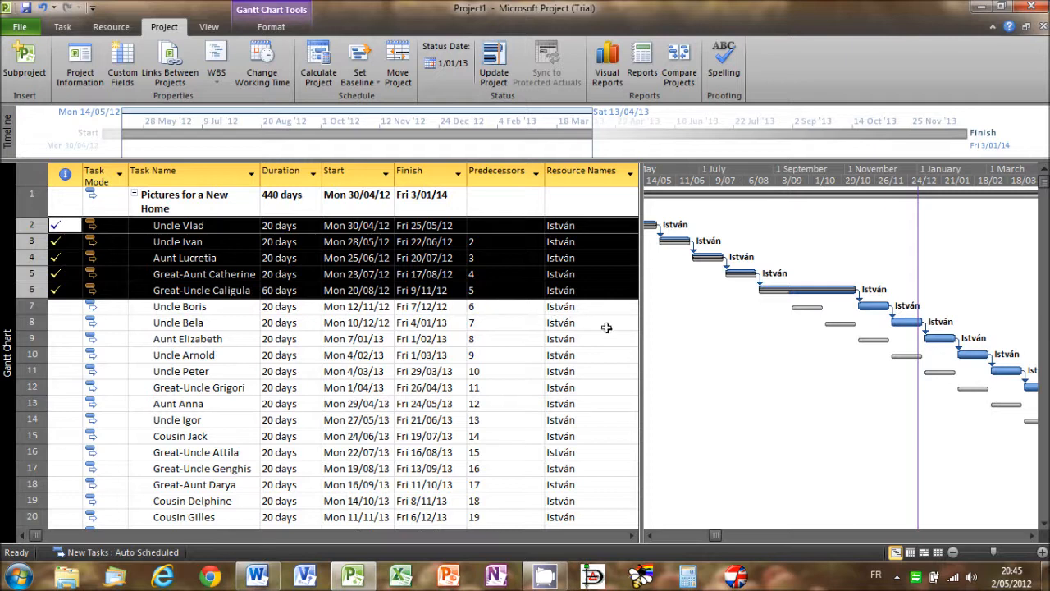
left_click_drag(639, 336, 523, 345)
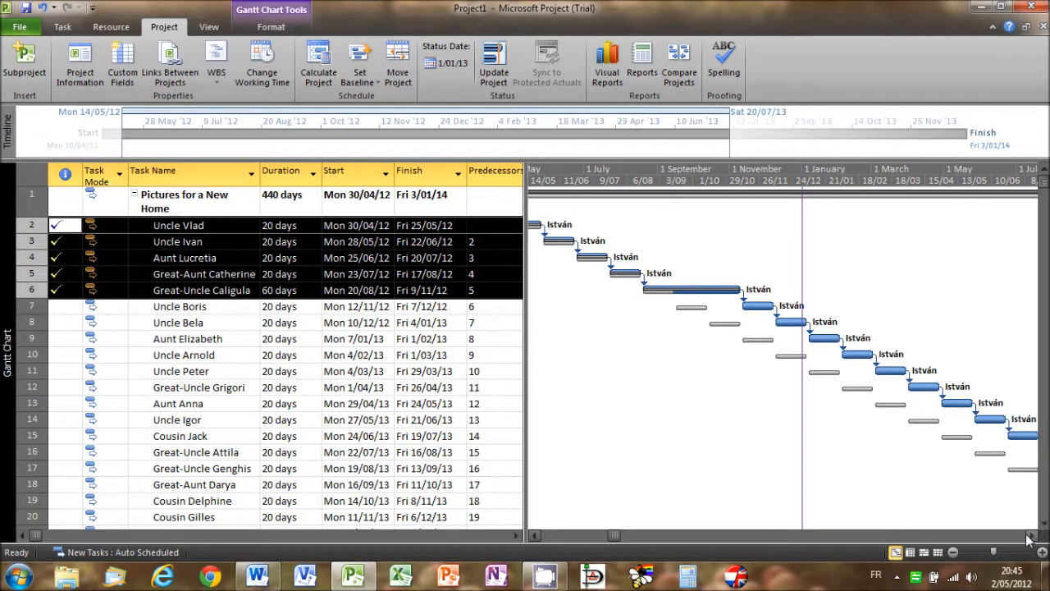
- Switch from the Entry table to the Earned Value table to examine the figures at the new status date
right_click(32, 178)
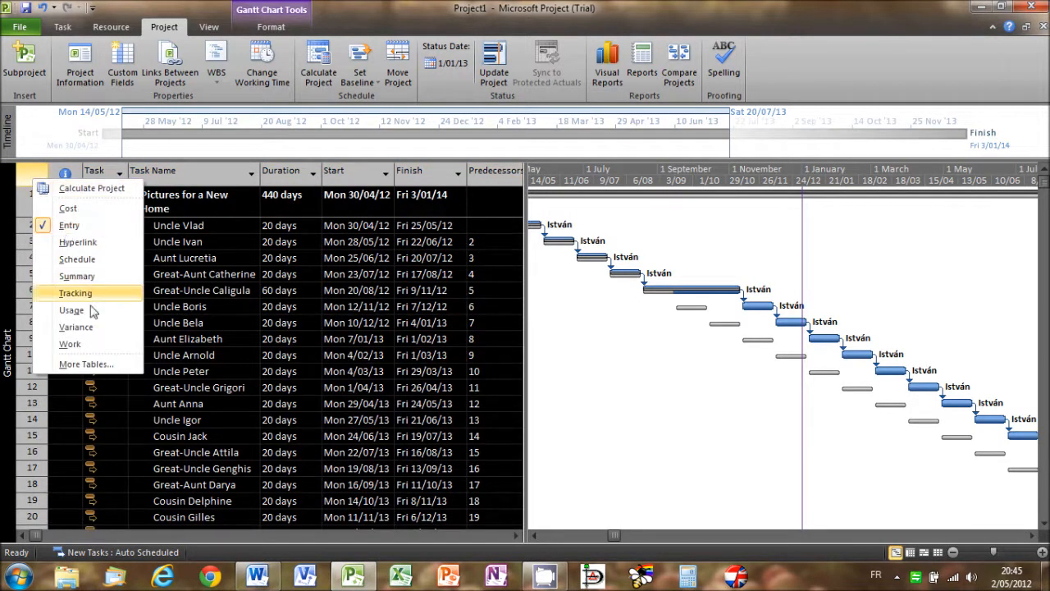
left_click(100, 366)
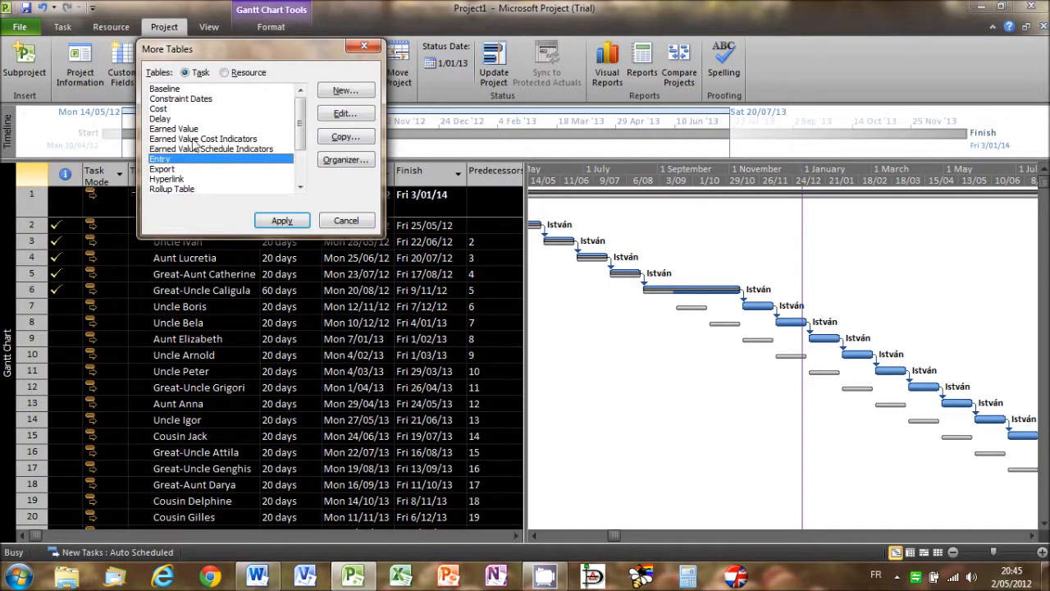
left_click(192, 129)
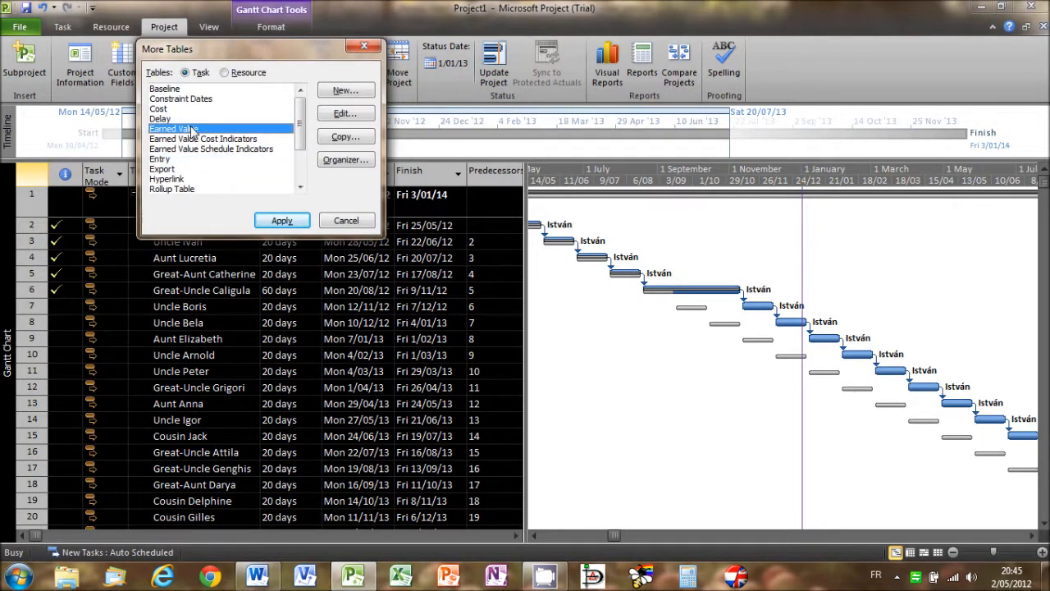
left_click(272, 220)
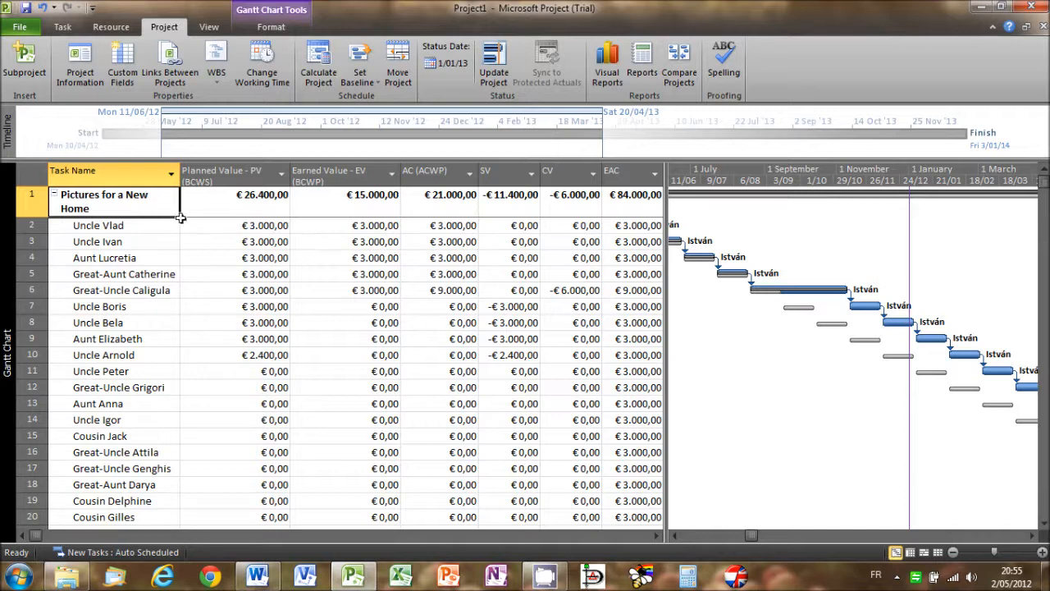
- Apply the Earned Value Schedule Indicators table to examine the SV% and SPI columns
right_click(31, 175)
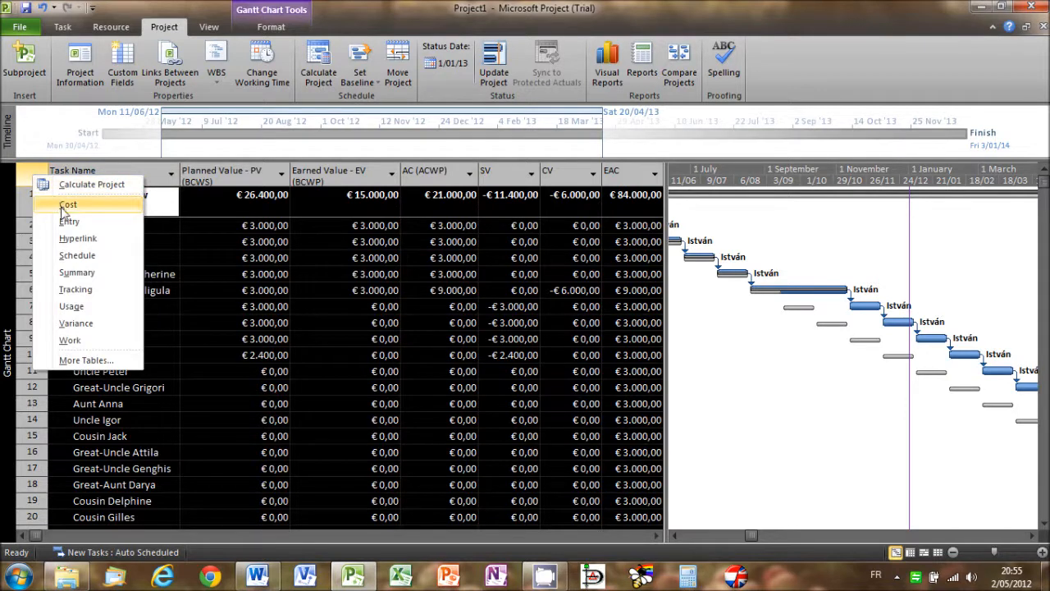
left_click(97, 363)
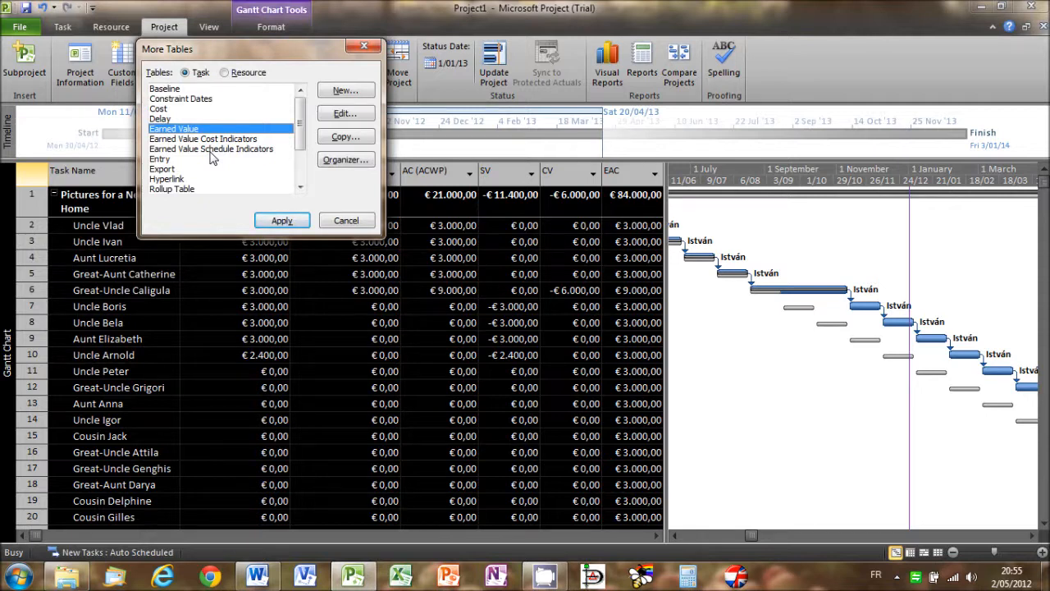
left_click(211, 150)
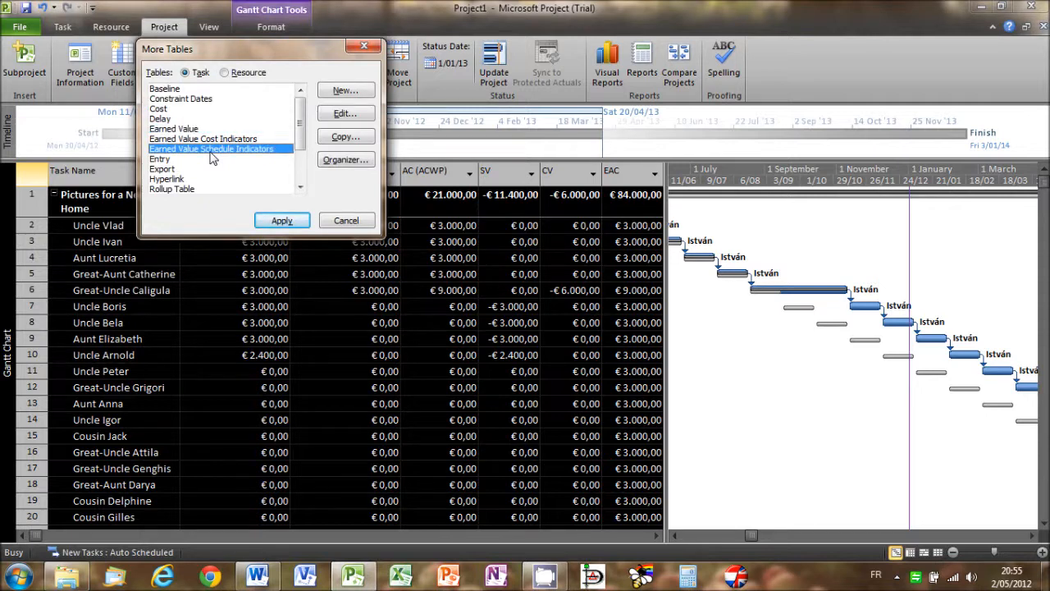
left_click(278, 220)
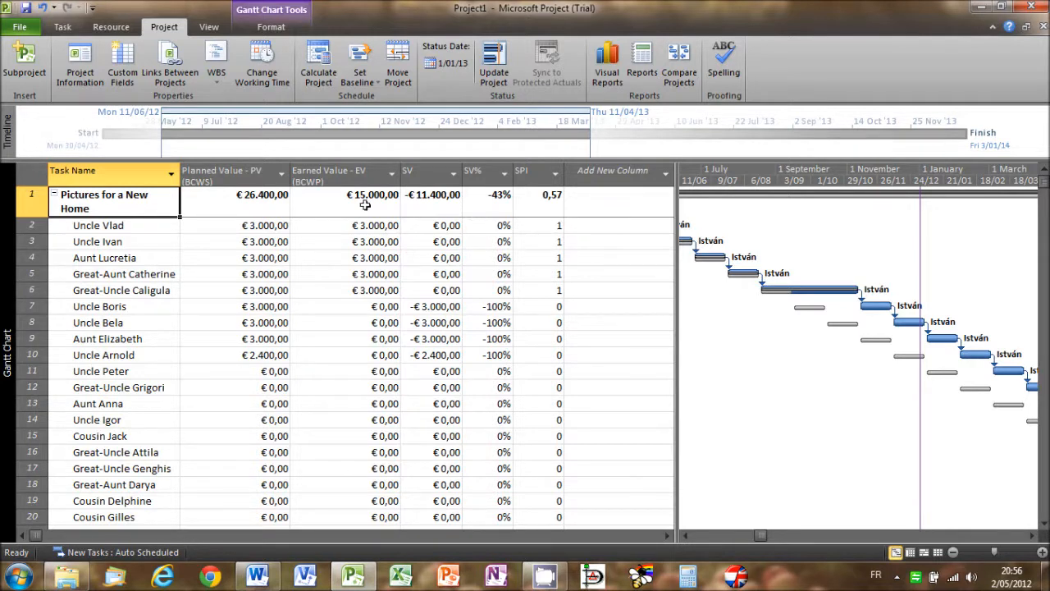
- Apply the Earned Value Cost Indicators table to examine the CV%, CPI and EAC columns
right_click(33, 176)
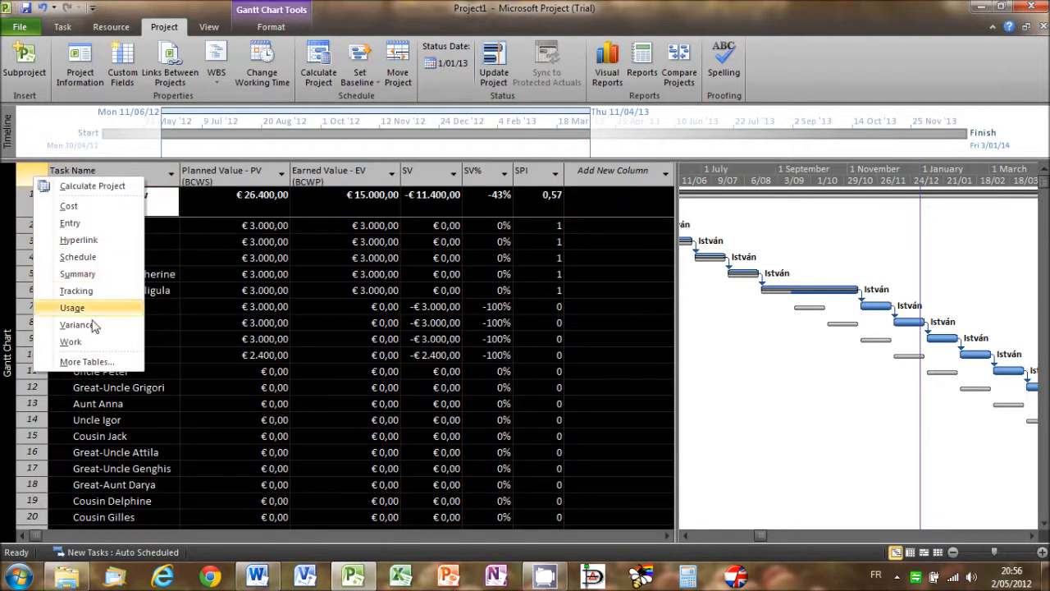
left_click(97, 362)
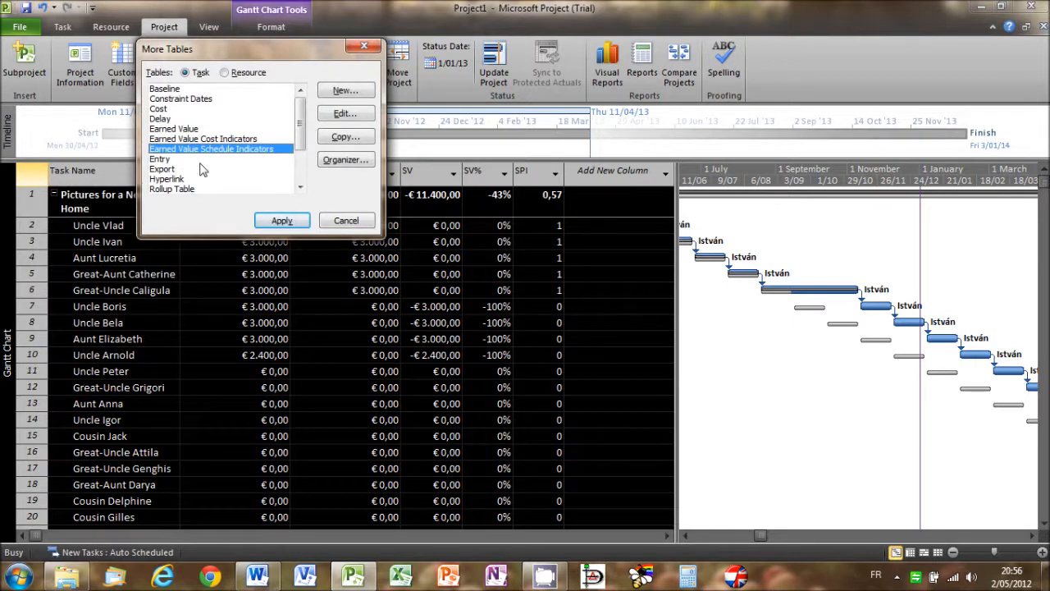
left_click(203, 139)
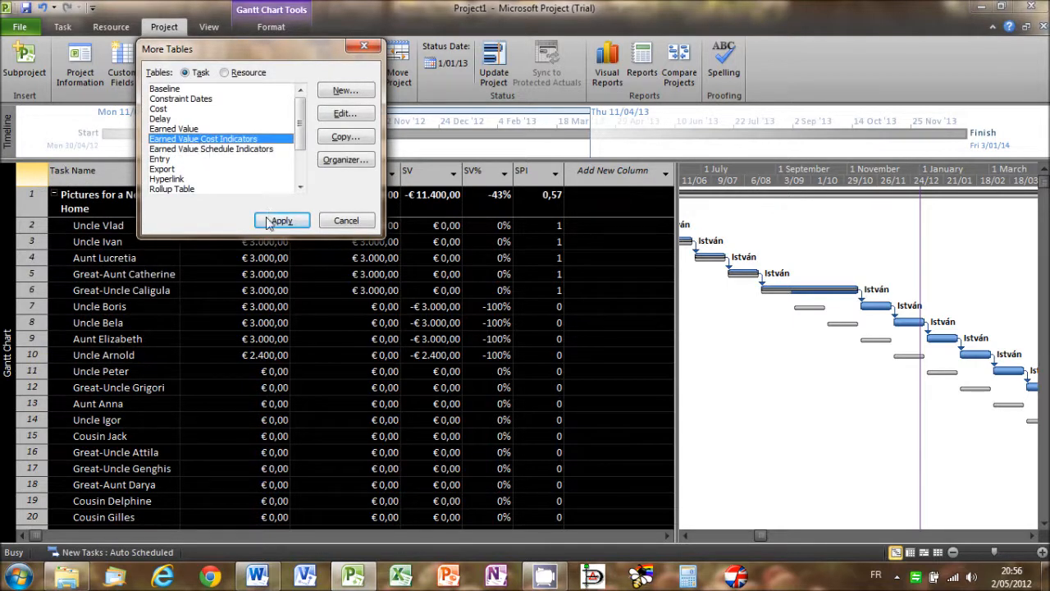
left_click(271, 220)
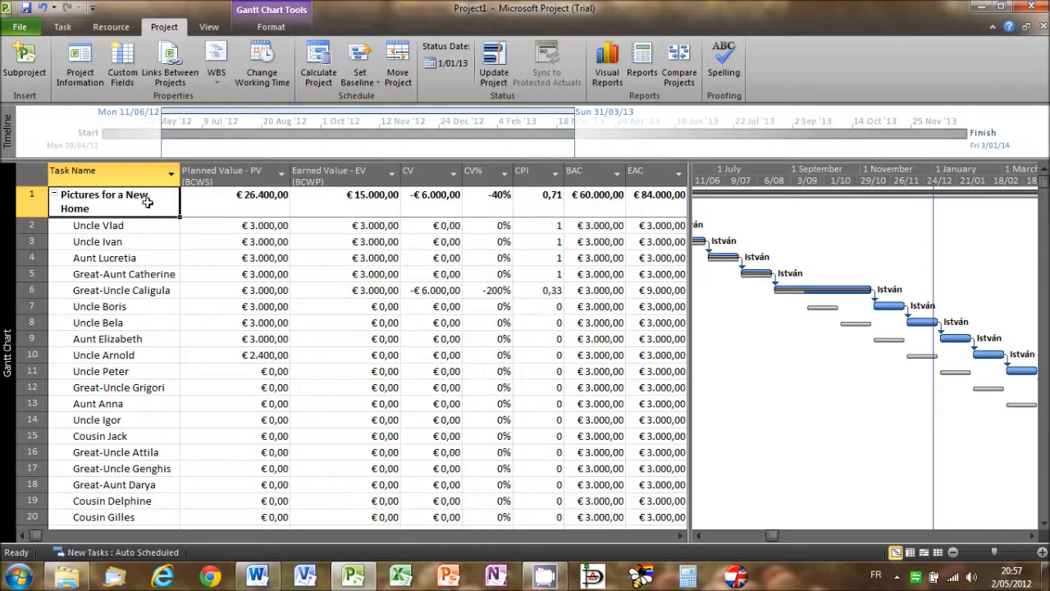
- In the Entry table, set the duration of all tasks from Uncle Boris to Uncle Johann to 15 days and mark them 100% complete
right_click(31, 173)
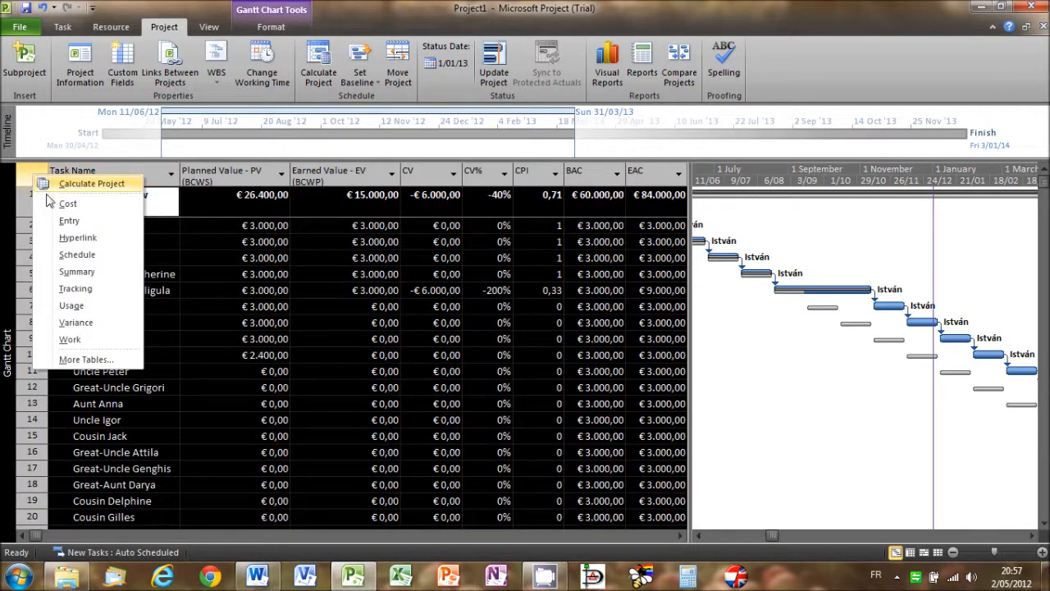
left_click(60, 215)
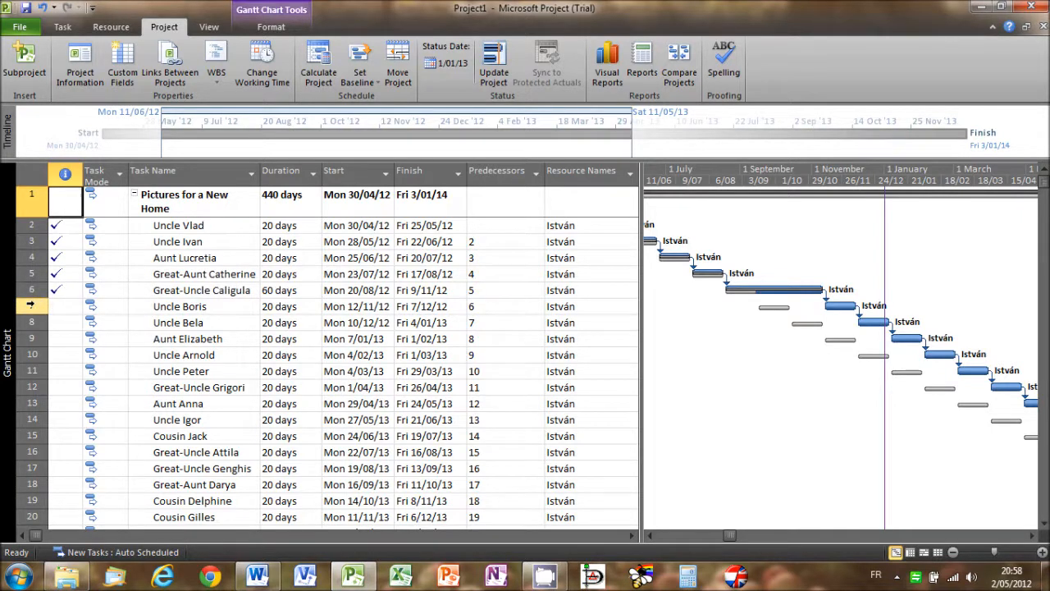
left_click(34, 306)
key("ctrl+shift+Down")
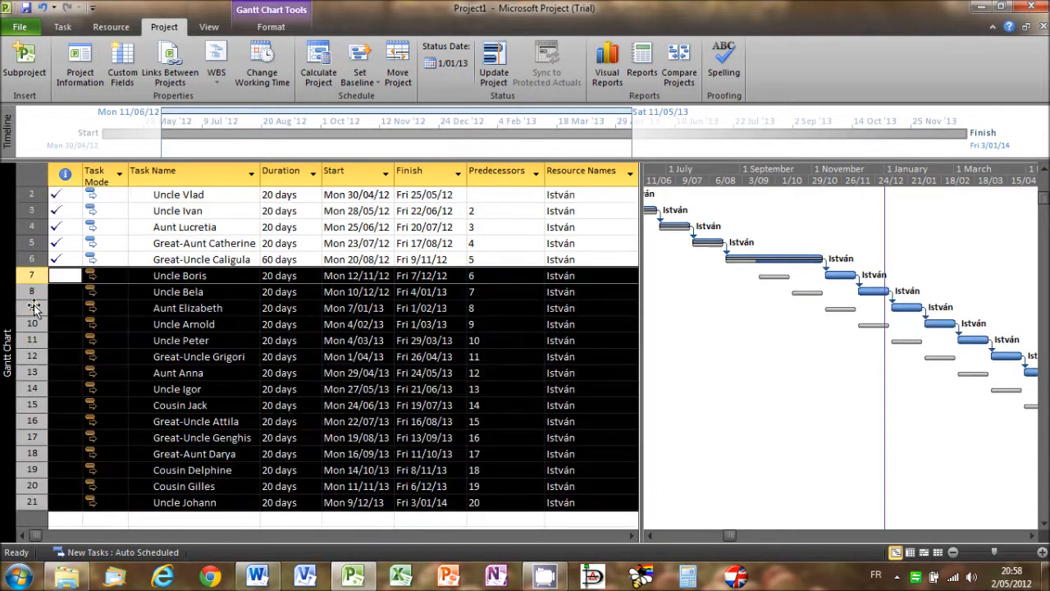
left_click(63, 27)
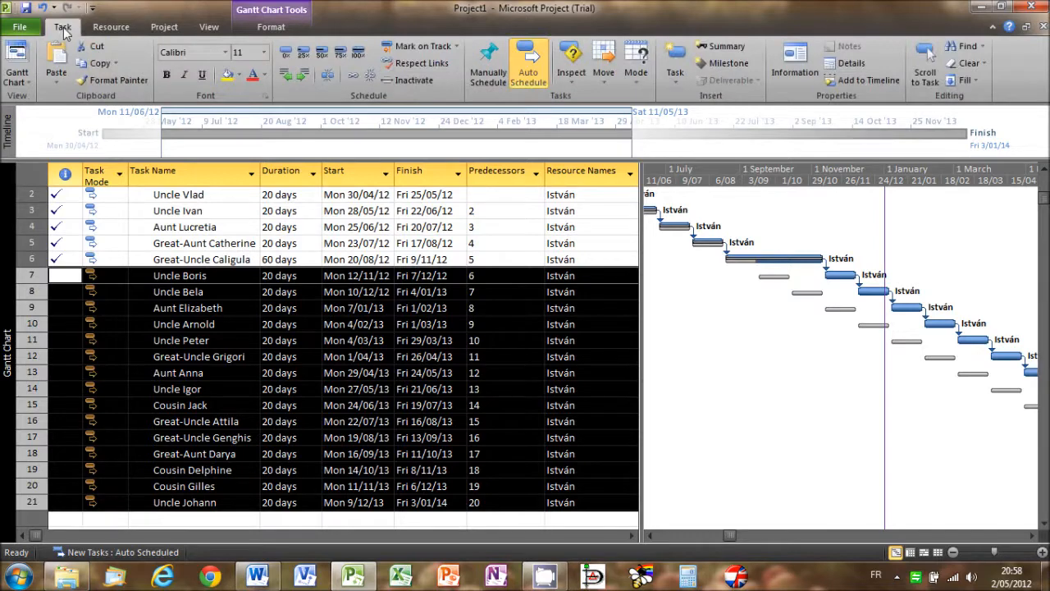
left_click(792, 66)
left_click(672, 187)
type("15d")
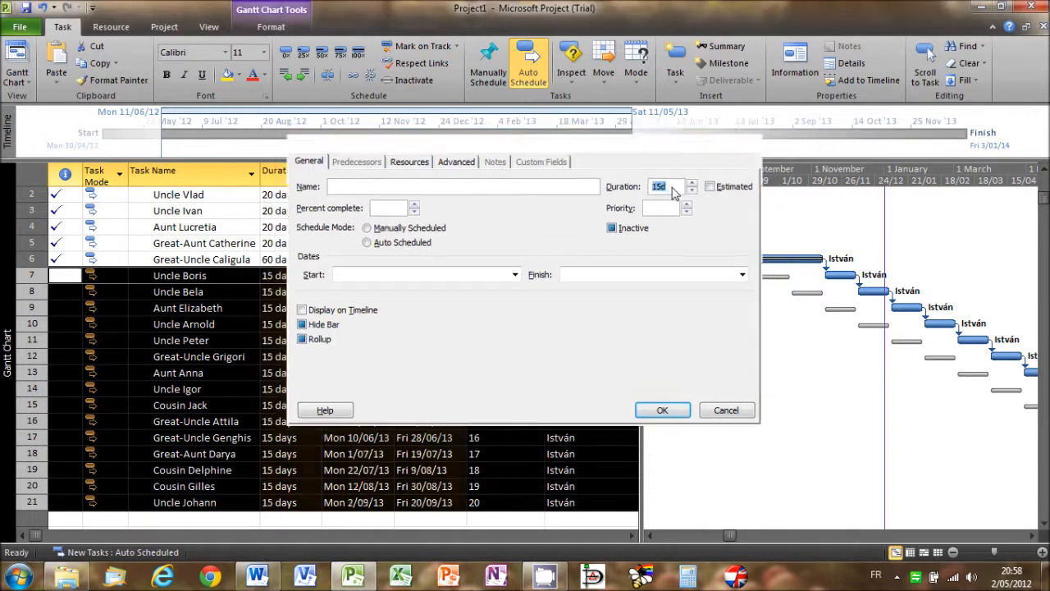
key("Return")
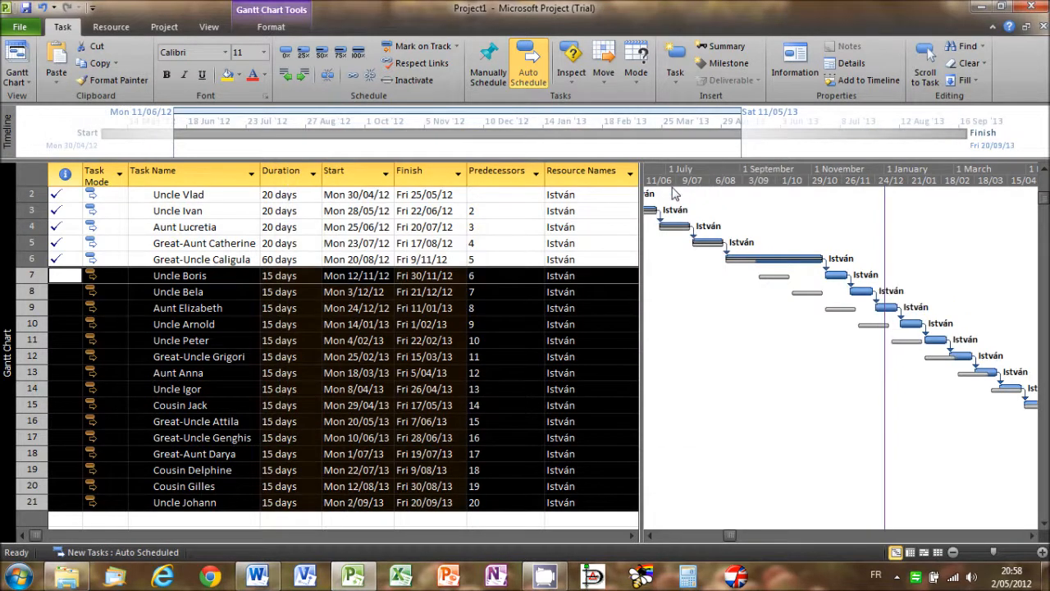
left_click(358, 55)
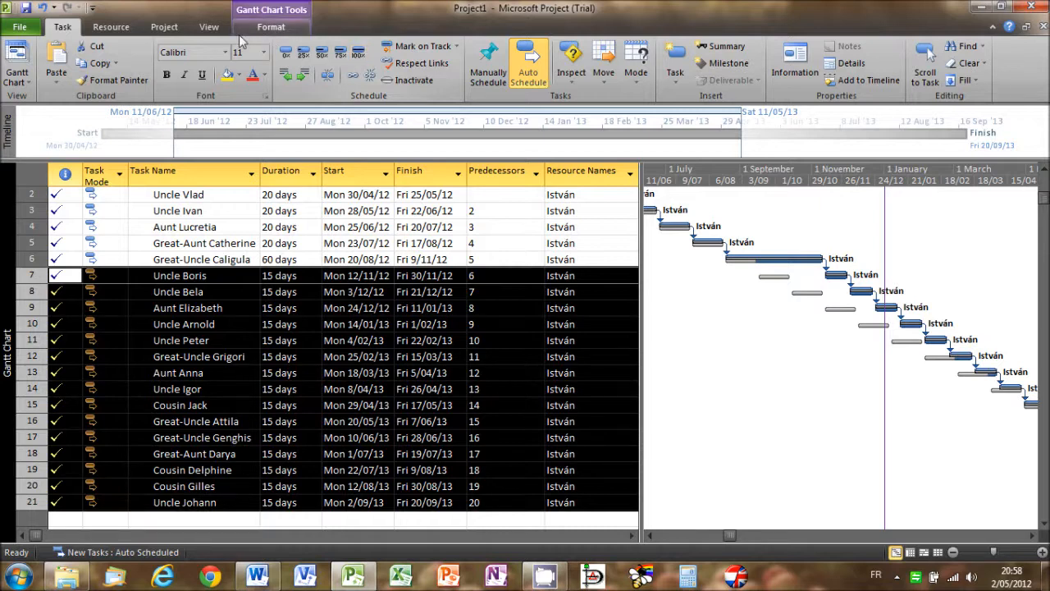
- Set the project's status date to 21/09/13
left_click(163, 29)
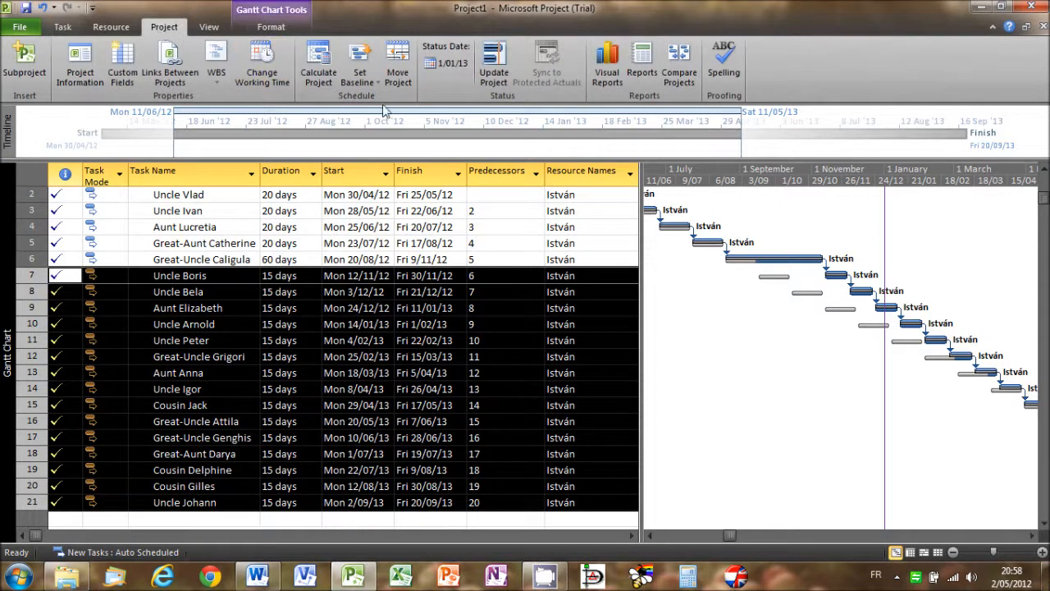
left_click(443, 67)
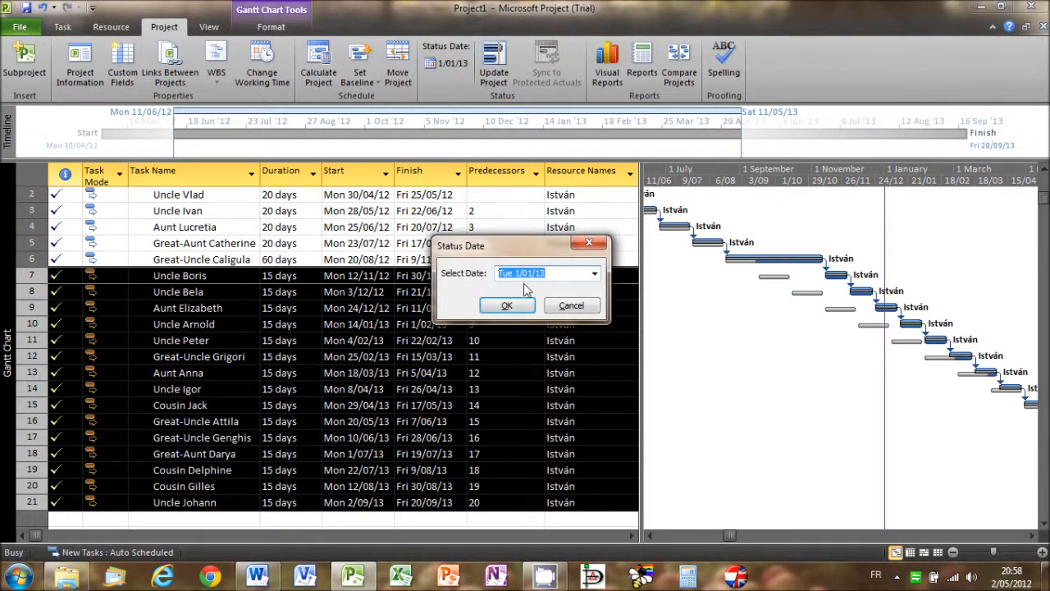
type("21")
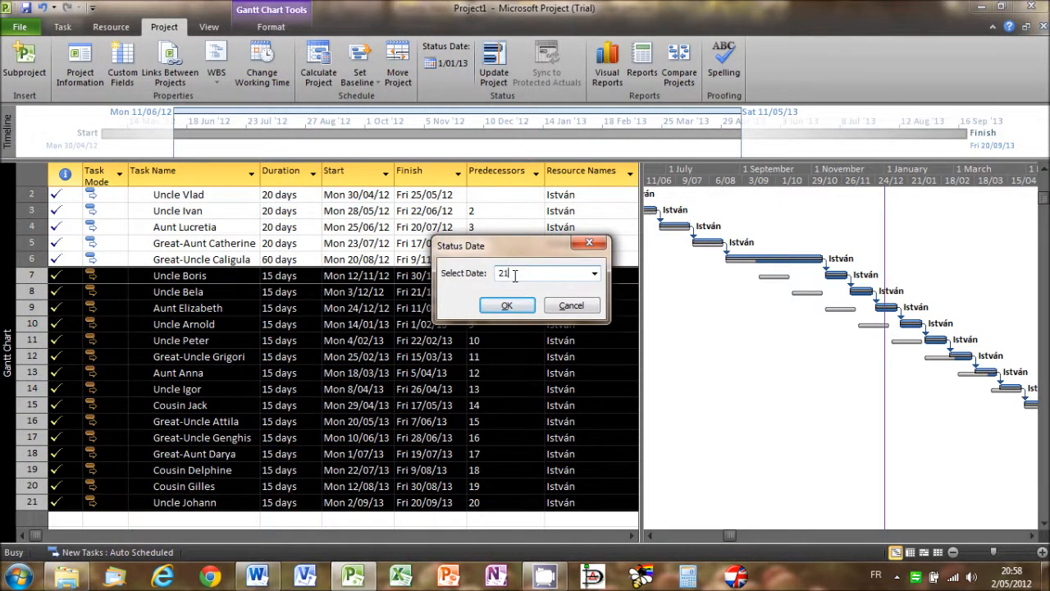
type("/09/13")
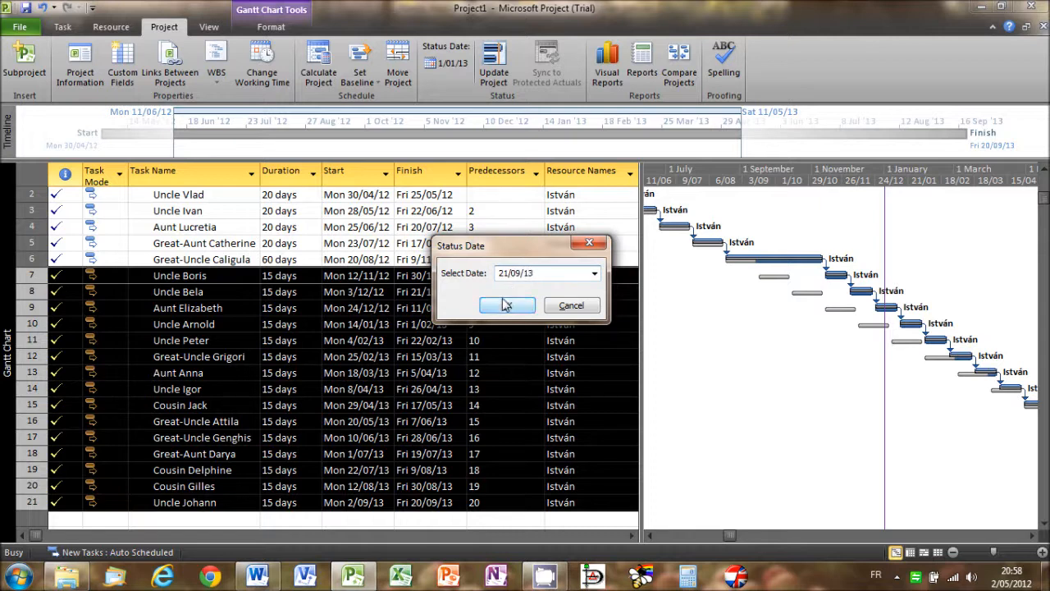
left_click(506, 303)
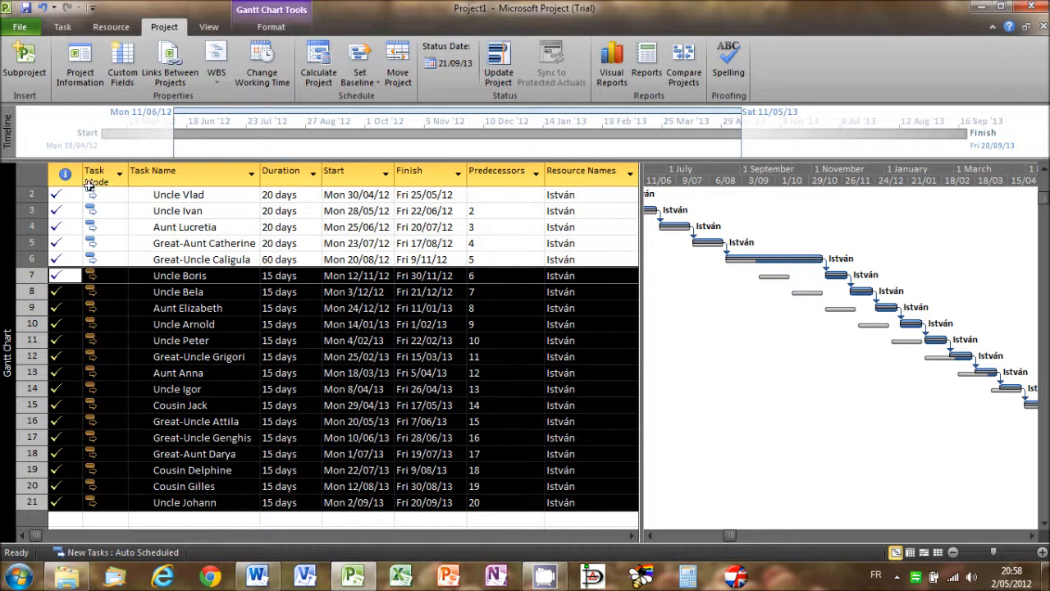
- Switch from the Entry table to the Earned Value Cost Indicators table to examine the cost performance at the new status date
left_click(37, 179)
right_click(37, 179)
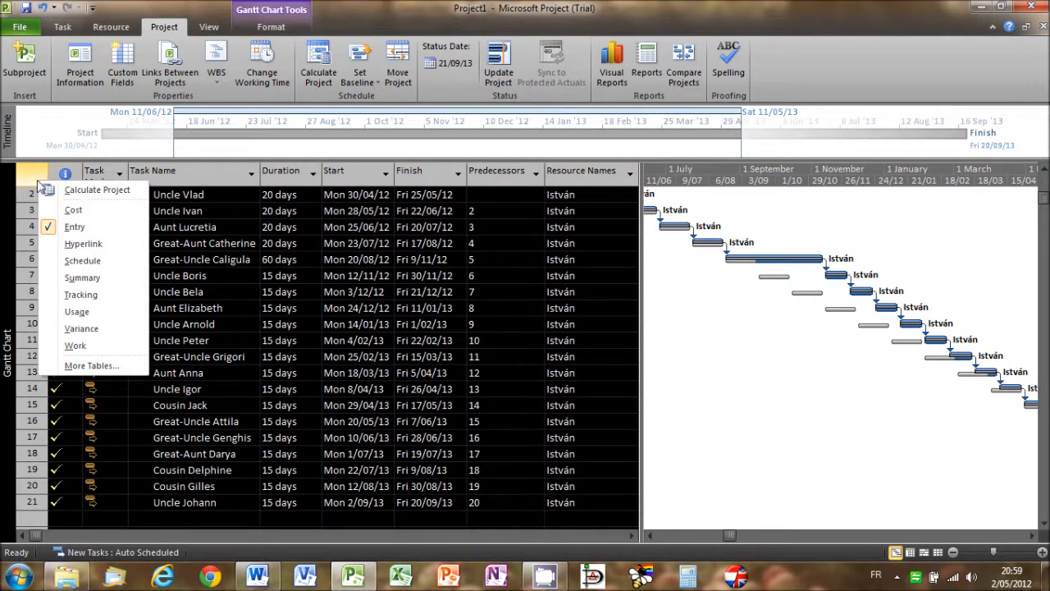
left_click(96, 366)
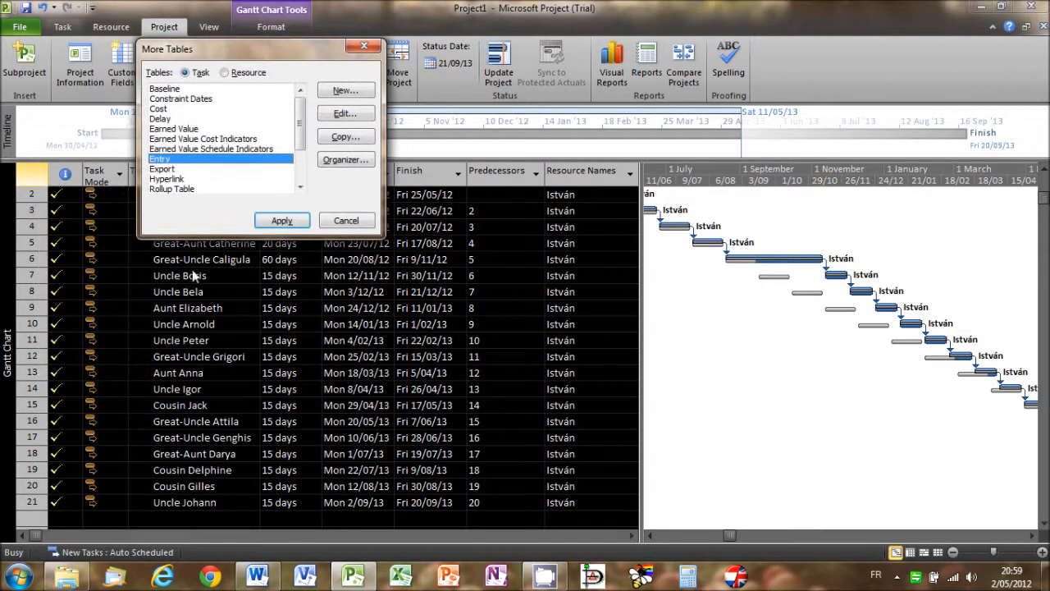
left_click(193, 141)
left_click(279, 219)
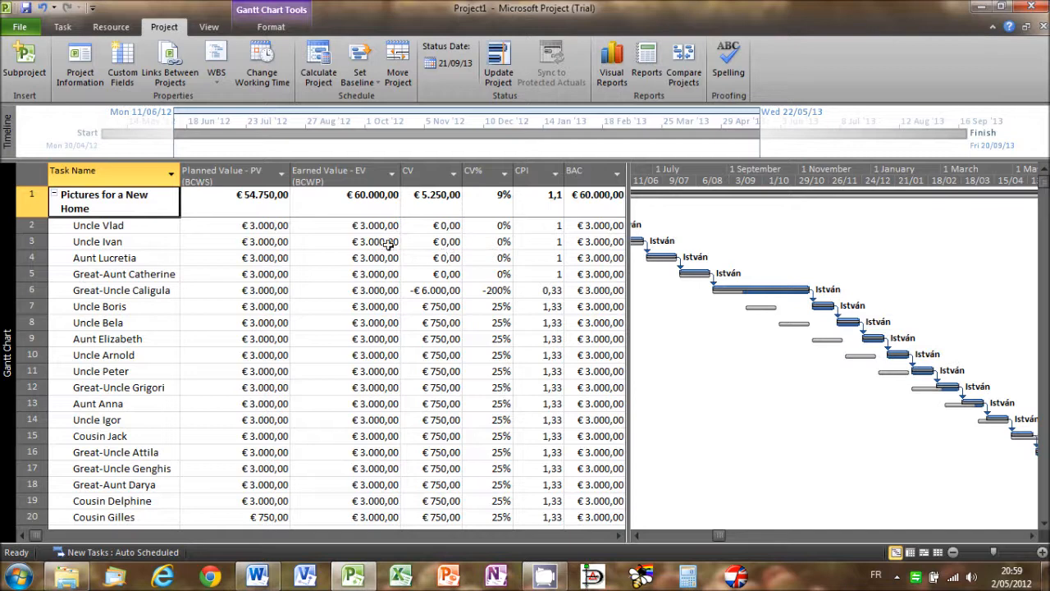
- Switch to the Earned Value Schedule Indicators table to examine the SV, SV% and SPI columns at the new status date
right_click(33, 178)
left_click(82, 358)
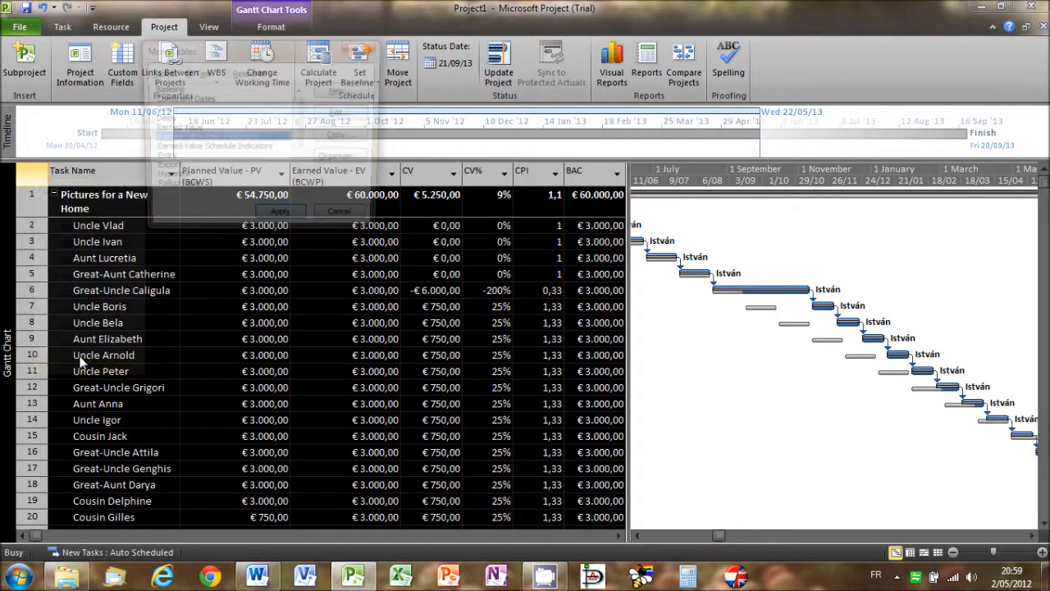
left_click(186, 148)
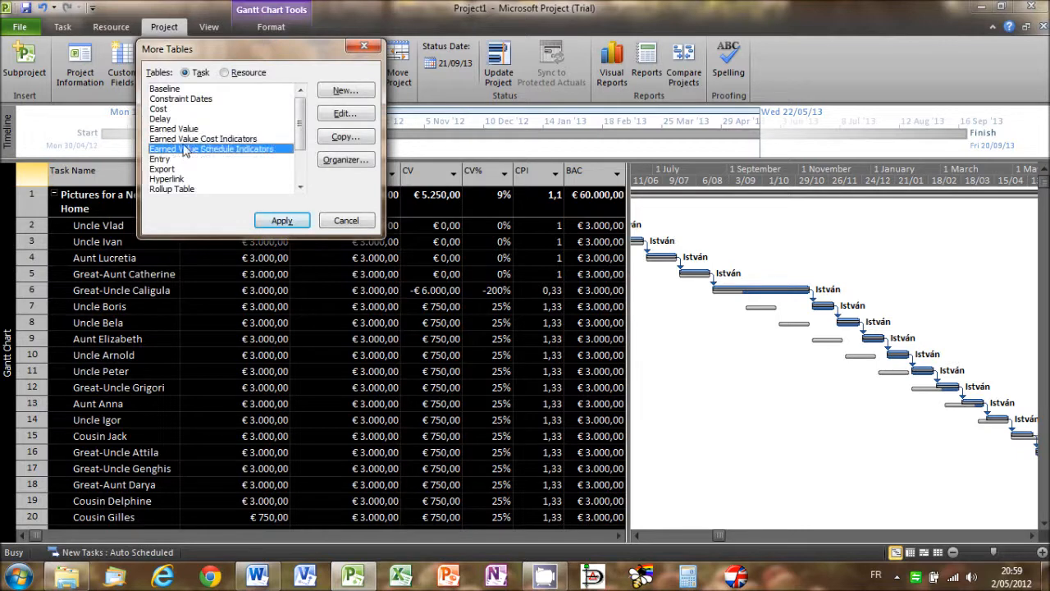
left_click(277, 219)
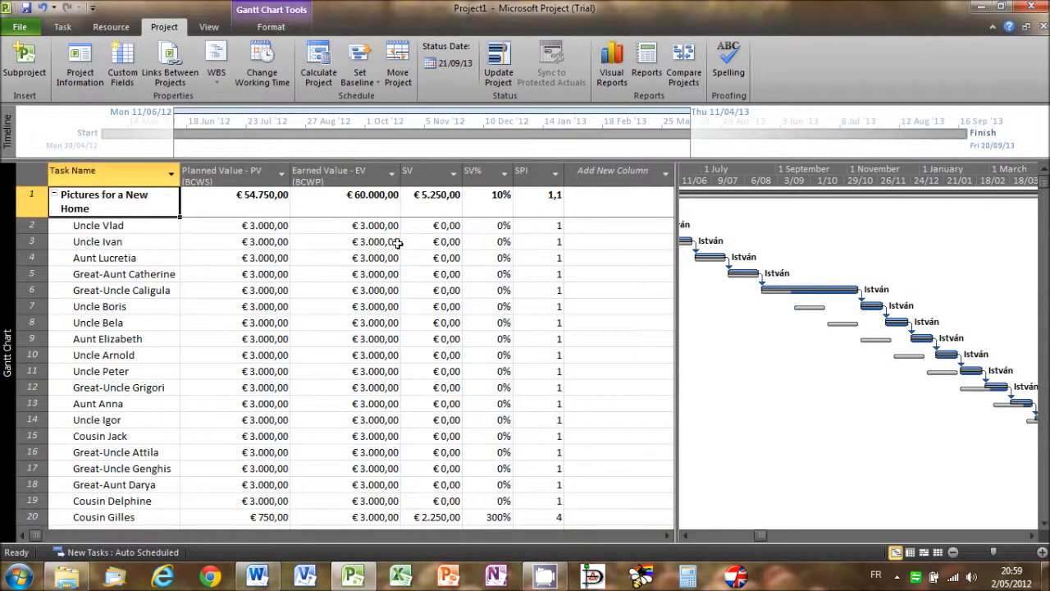